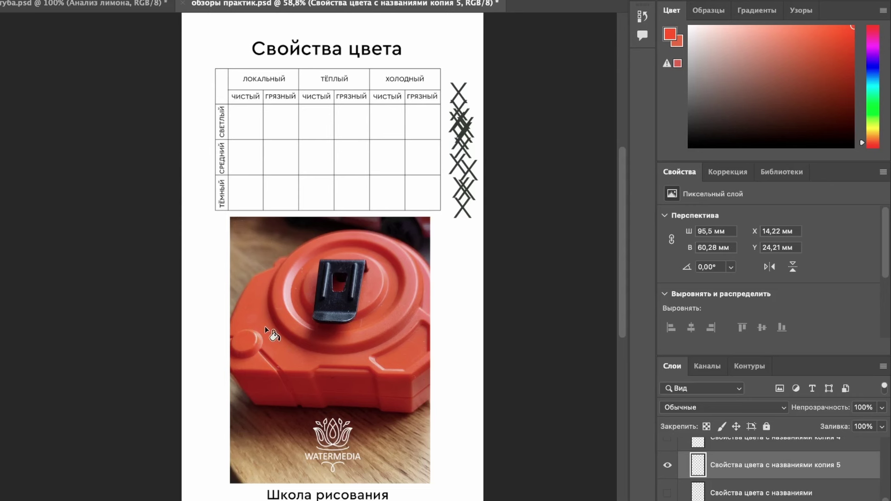
# Fill the table's blank corner header cell with red and the СВЕТЛЫЙ / ХОЛОДНЫЙ ЧИСТЫЙ cell with pale pink sampled from the tape measure's highlight
pyautogui.click(224, 92)
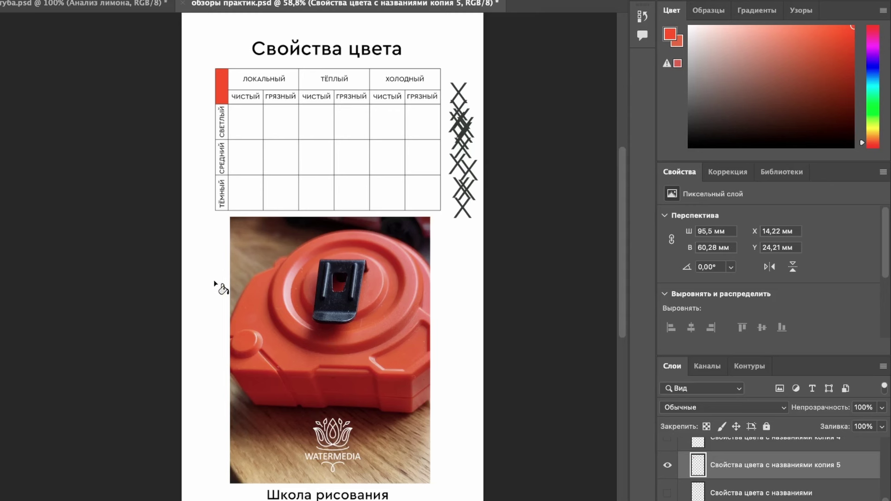
pyautogui.keyDown('alt'); pyautogui.click(292, 294); pyautogui.keyUp('alt')
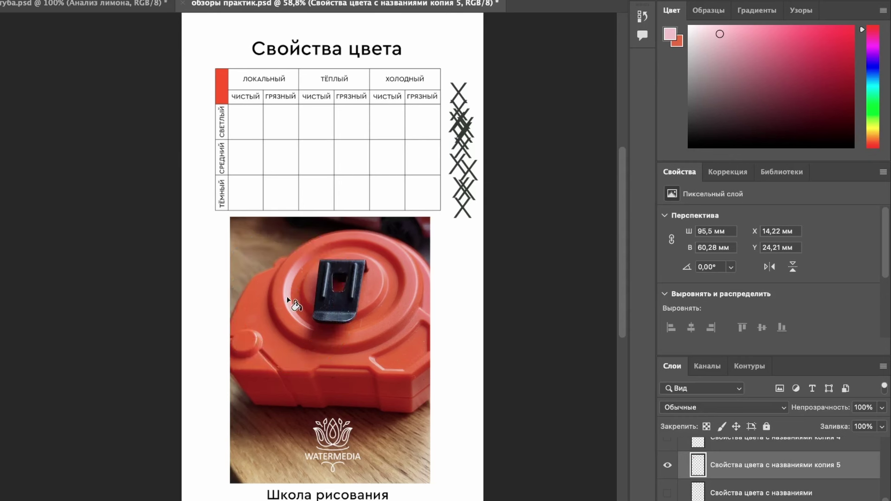
pyautogui.keyDown('alt'); pyautogui.click(287, 299); pyautogui.keyUp('alt')
pyautogui.moveTo(407, 285); pyautogui.dragTo(377, 278)
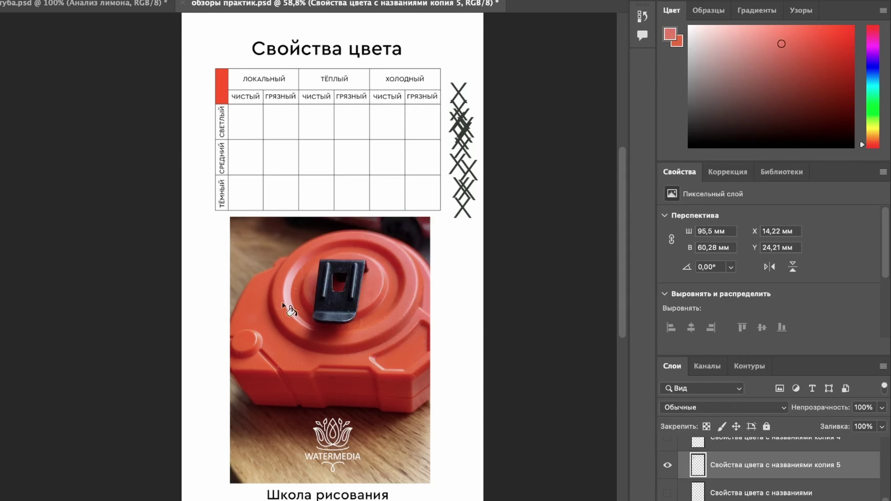
pyautogui.moveTo(291, 295); pyautogui.dragTo(292, 296)
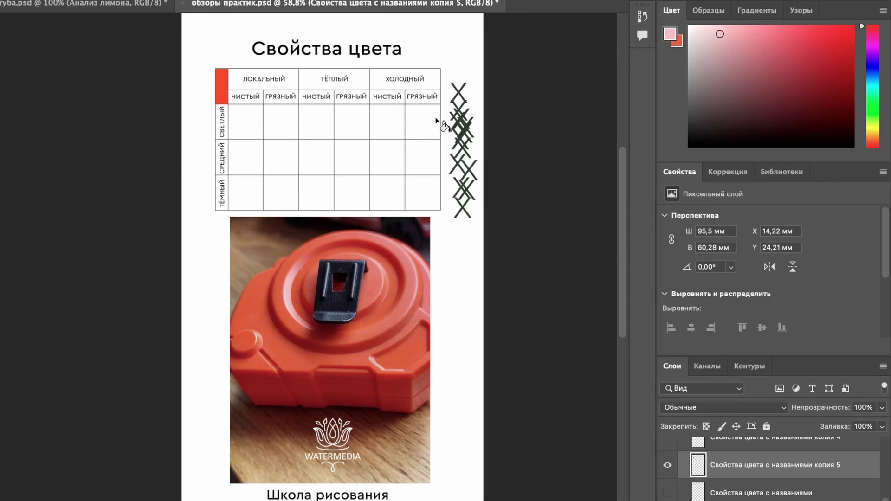
pyautogui.press('i')
pyautogui.click(292, 294)
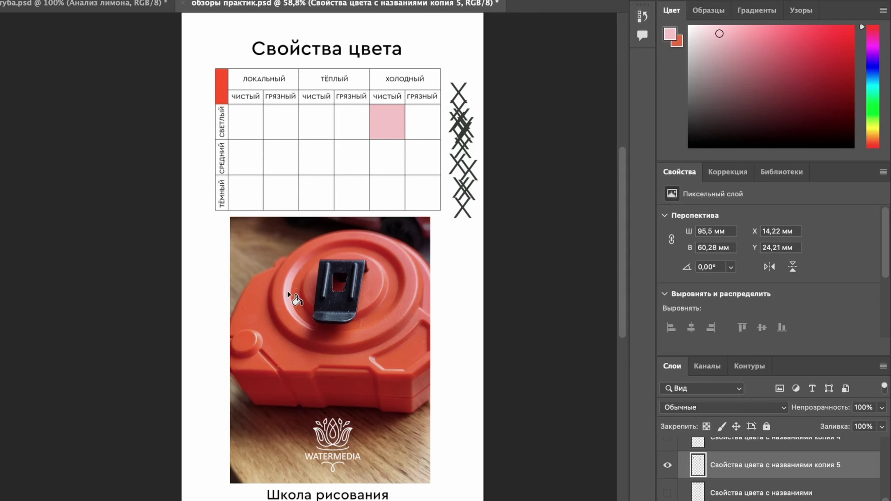
# Sample a light warm pink from the highlight on the tape measure's round knob and fill the СВЕТЛЫЙ / ТЁПЛЫЙ ЧИСТЫЙ cell with it
pyautogui.keyDown('alt'); pyautogui.click(260, 335); pyautogui.keyUp('alt')
pyautogui.moveTo(261, 335); pyautogui.dragTo(258, 334)
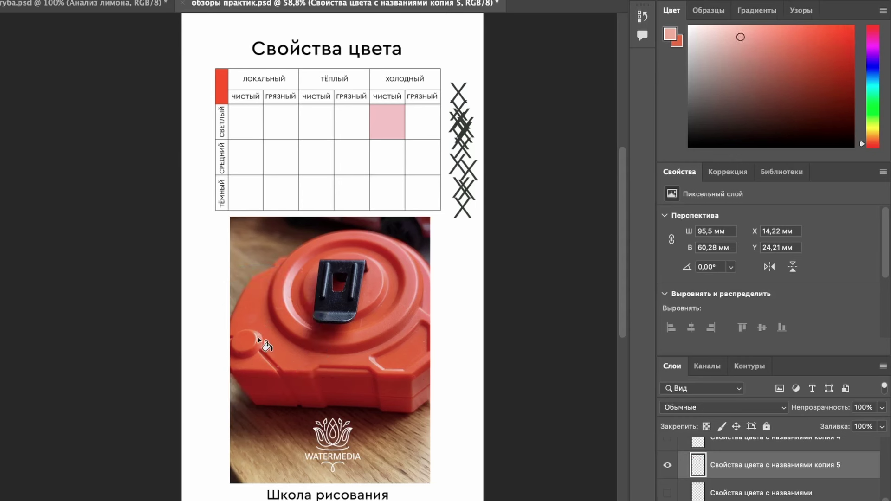
pyautogui.keyDown('alt'); pyautogui.click(260, 338); pyautogui.keyUp('alt')
pyautogui.moveTo(264, 330); pyautogui.dragTo(264, 329)
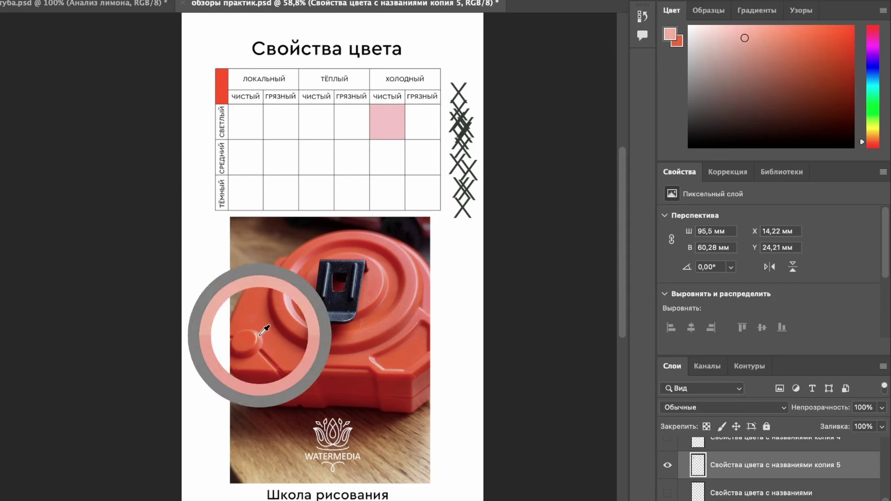
pyautogui.moveTo(264, 330); pyautogui.dragTo(266, 330)
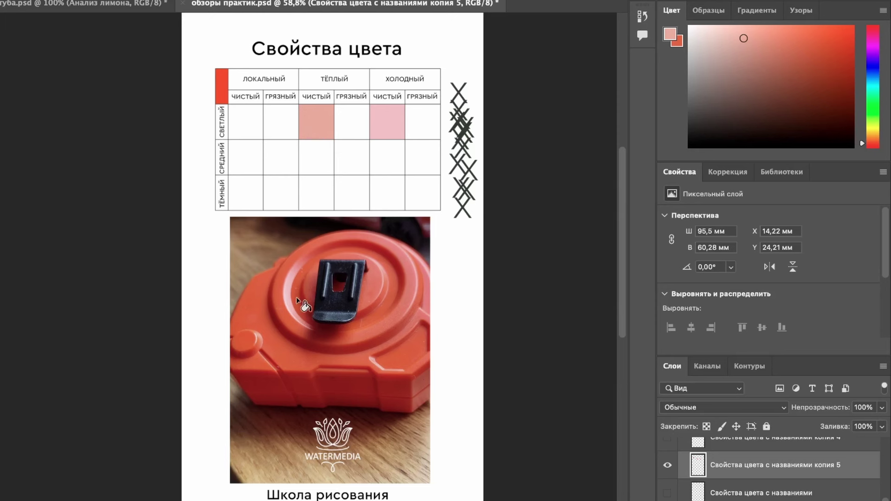
# Fill the СВЕТЛЫЙ / ЛОКАЛЬНЫЙ ЧИСТЫЙ cell with a pale tint of the corner cell's red and place an X mark in it
pyautogui.moveTo(381, 366); pyautogui.dragTo(381, 365)
pyautogui.keyDown('alt'); pyautogui.click(222, 83); pyautogui.keyUp('alt')
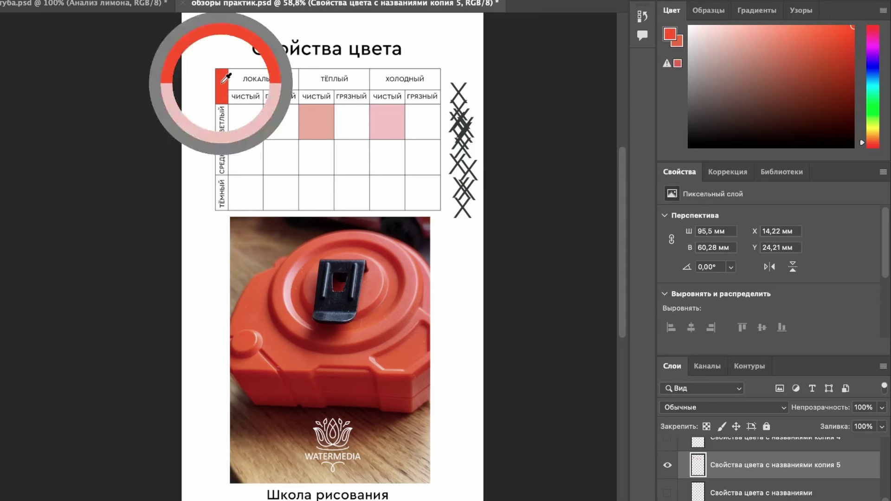
pyautogui.moveTo(853, 26); pyautogui.dragTo(763, 14)
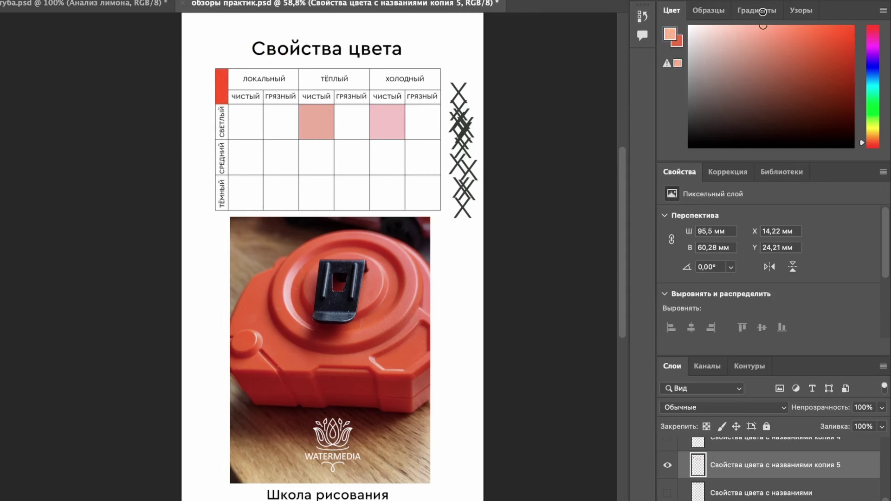
pyautogui.click(244, 132)
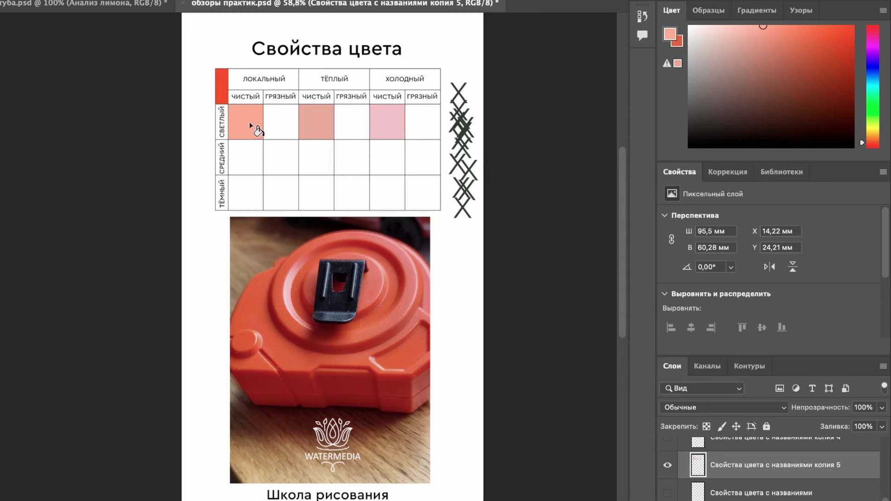
pyautogui.hotkey('ctrl', 'z')
pyautogui.click(10, 48)
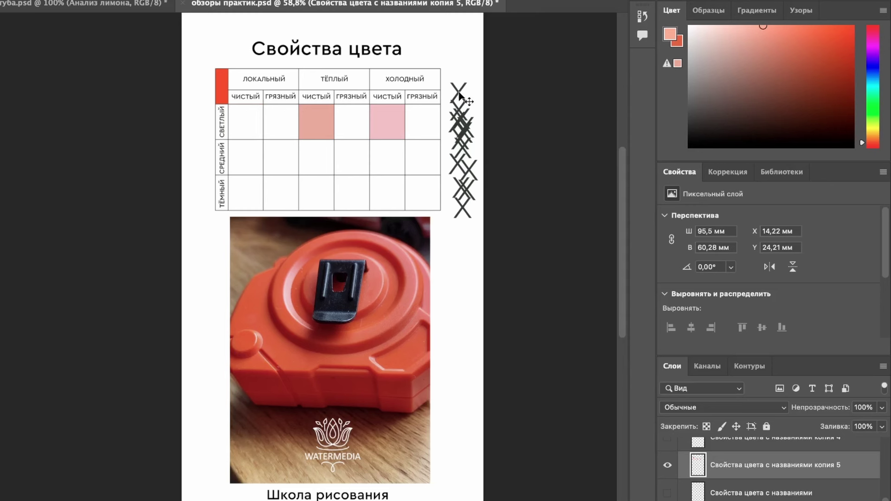
pyautogui.moveTo(459, 96); pyautogui.dragTo(245, 124)
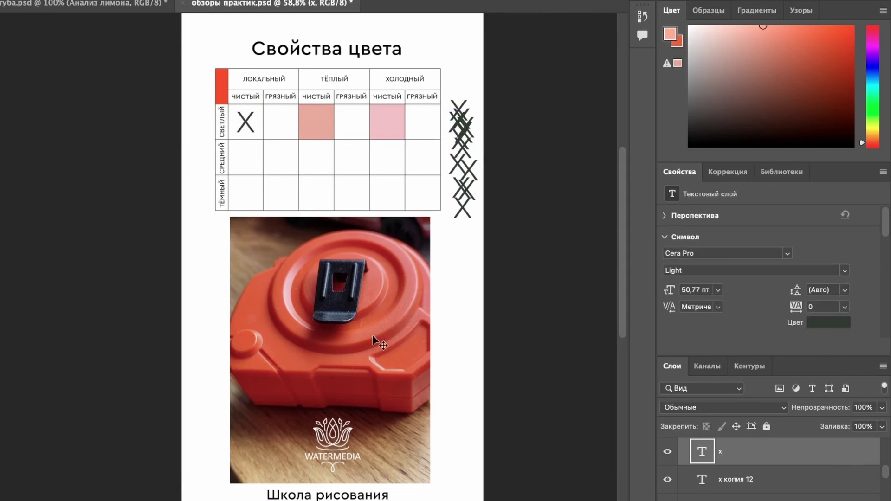
pyautogui.press('g')
pyautogui.click(258, 130)
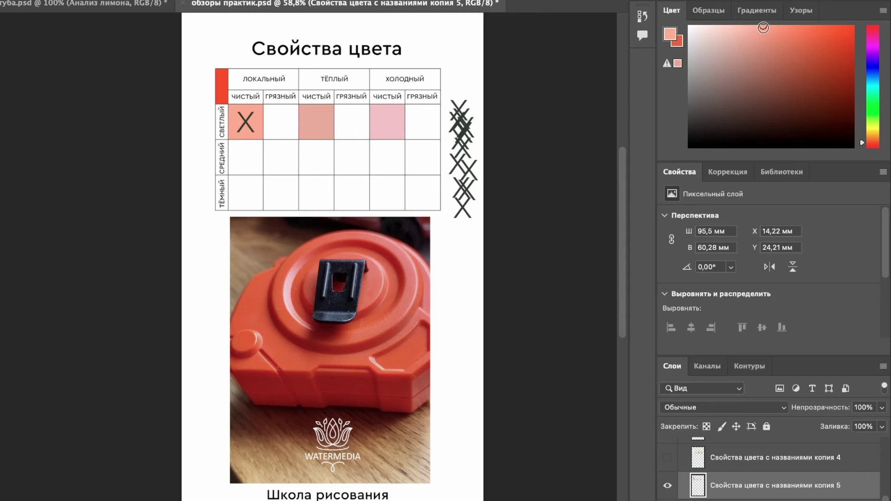
# Fill the СВЕТЛЫЙ / ЛОКАЛЬНЫЙ ГРЯЗНЫЙ cell with a greyed light pink and place an X mark in it
pyautogui.moveTo(764, 28)
pyautogui.mouseDown()
pyautogui.moveTo(706, 32)
pyautogui.moveTo(711, 56)
pyautogui.mouseUp()
pyautogui.click(279, 125)
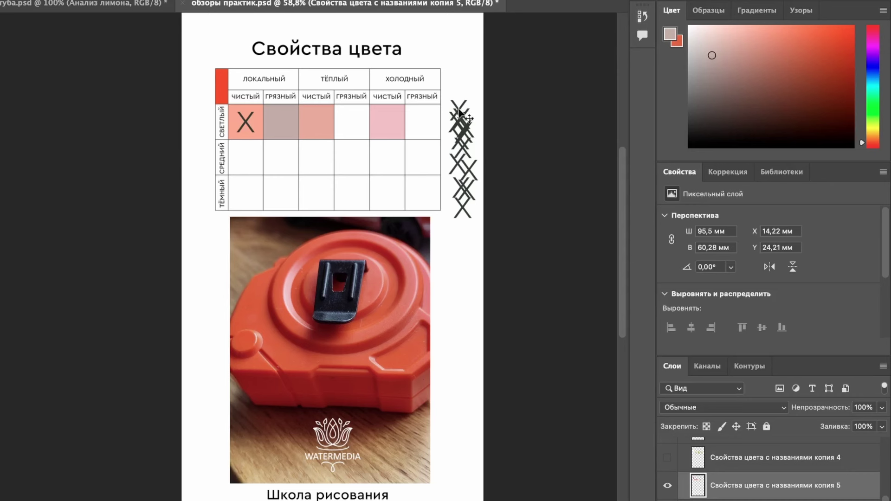
pyautogui.moveTo(460, 113); pyautogui.dragTo(280, 116)
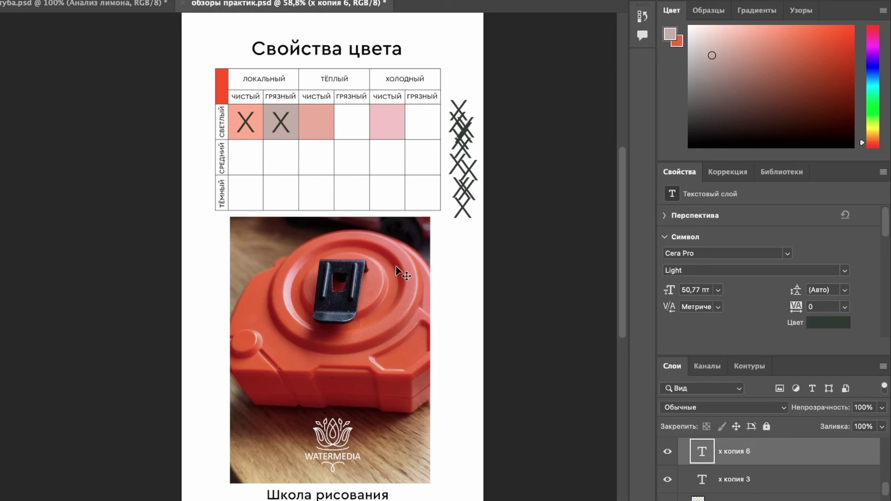
# Fill the СВЕТЛЫЙ / ТЁПЛЫЙ ГРЯЗНЫЙ cell with a muted light orange on the table layer and place an X mark in it
pyautogui.click(318, 170)
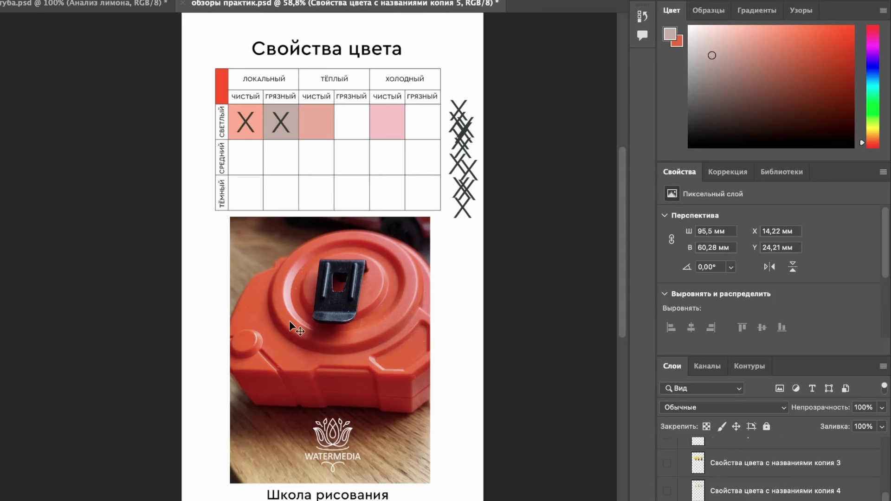
pyautogui.press('i')
pyautogui.click(314, 317)
pyautogui.moveTo(775, 40)
pyautogui.mouseDown()
pyautogui.moveTo(795, 79)
pyautogui.moveTo(775, 56)
pyautogui.mouseUp()
pyautogui.moveTo(862, 142); pyautogui.dragTo(869, 138)
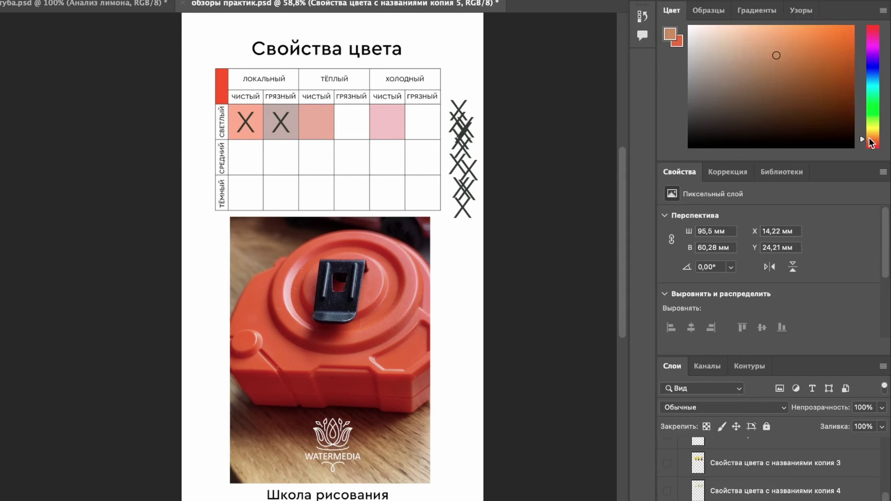
pyautogui.moveTo(780, 66); pyautogui.dragTo(771, 55)
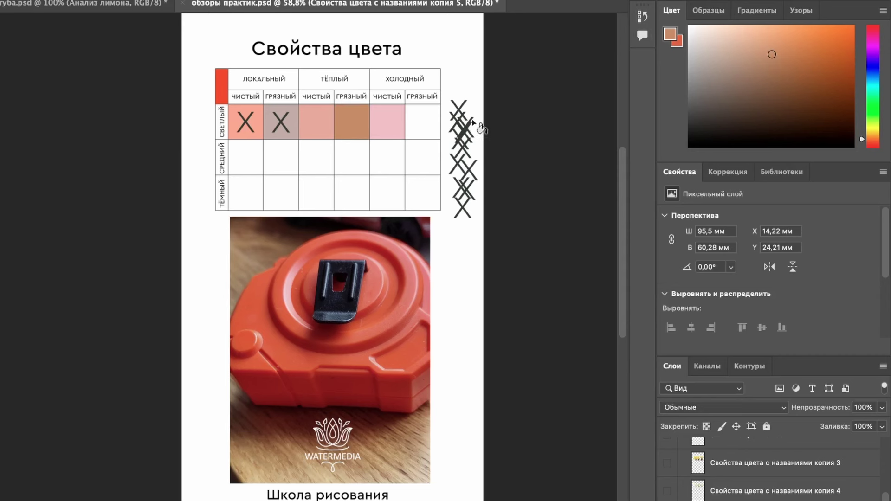
pyautogui.hotkey('ctrl', 'z')
pyautogui.moveTo(775, 62); pyautogui.dragTo(759, 45)
pyautogui.click(355, 118)
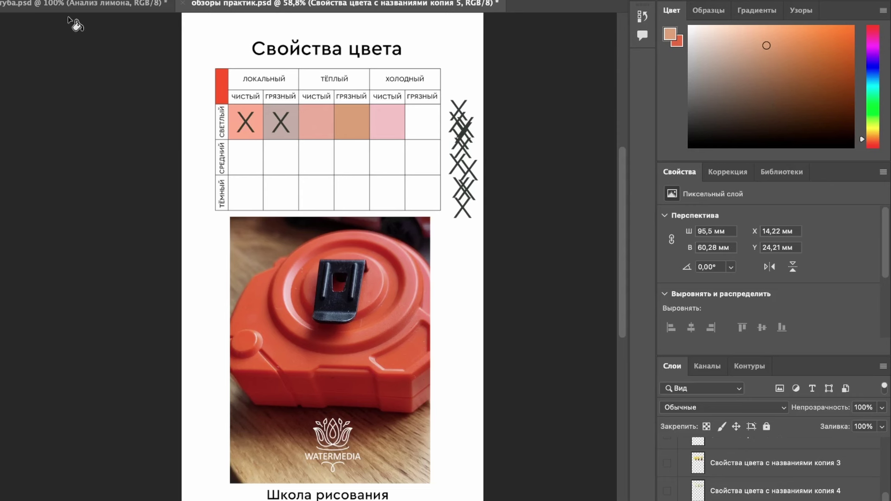
pyautogui.moveTo(2, 232)
pyautogui.moveTo(473, 128); pyautogui.dragTo(349, 115)
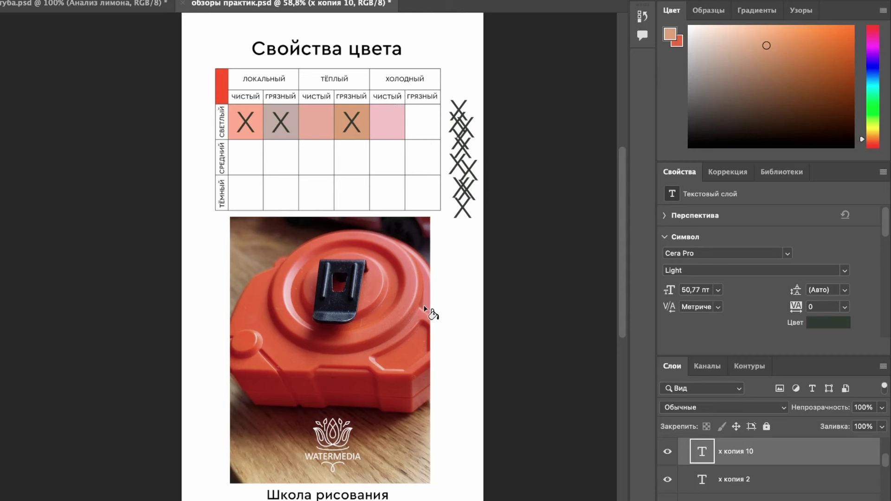
# Fill the СВЕТЛЫЙ / ХОЛОДНЫЙ ГРЯЗНЫЙ cell with a cool pink sampled from the tape measure, working on the layer "Свойства цвета с названиями копия 5"
pyautogui.moveTo(420, 313)
pyautogui.mouseDown()
pyautogui.moveTo(428, 297)
pyautogui.moveTo(408, 298)
pyautogui.moveTo(407, 330)
pyautogui.mouseUp()
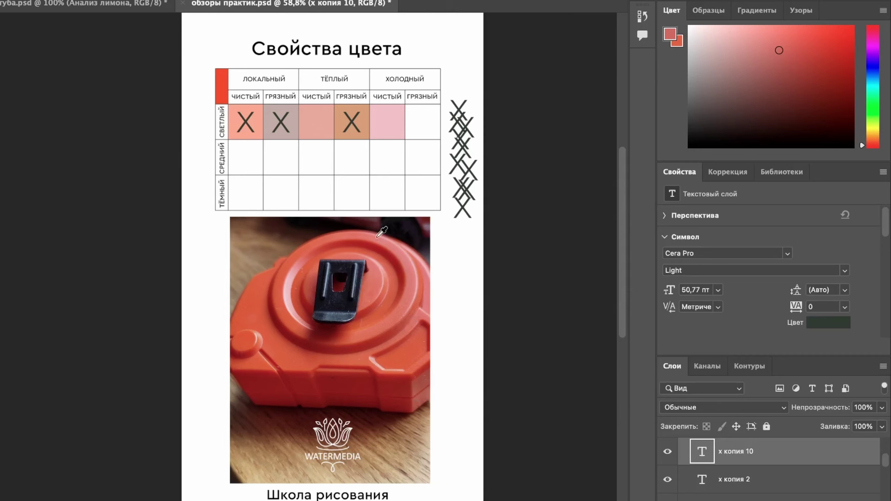
pyautogui.moveTo(376, 237); pyautogui.dragTo(380, 242)
pyautogui.moveTo(296, 260)
pyautogui.mouseDown()
pyautogui.moveTo(295, 274)
pyautogui.moveTo(301, 259)
pyautogui.mouseUp()
pyautogui.moveTo(417, 285)
pyautogui.mouseDown()
pyautogui.moveTo(413, 271)
pyautogui.moveTo(419, 288)
pyautogui.moveTo(419, 270)
pyautogui.moveTo(431, 274)
pyautogui.moveTo(431, 299)
pyautogui.mouseUp()
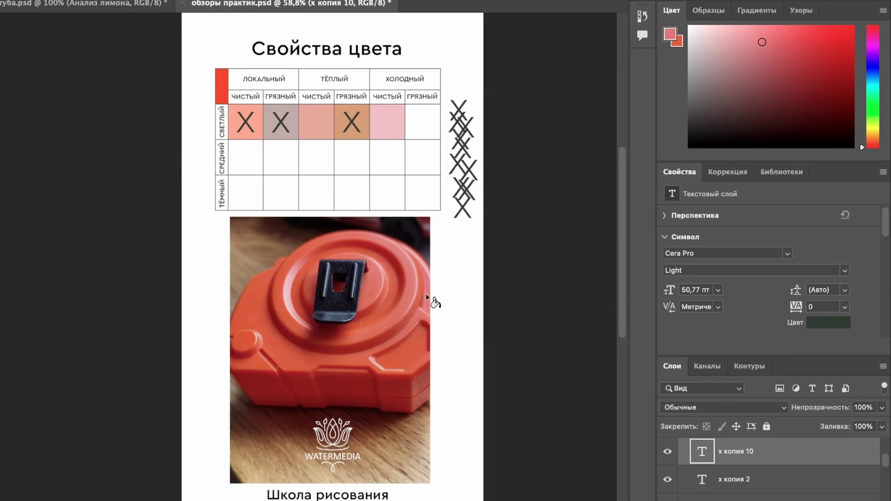
pyautogui.click(419, 113)
pyautogui.click(373, 209)
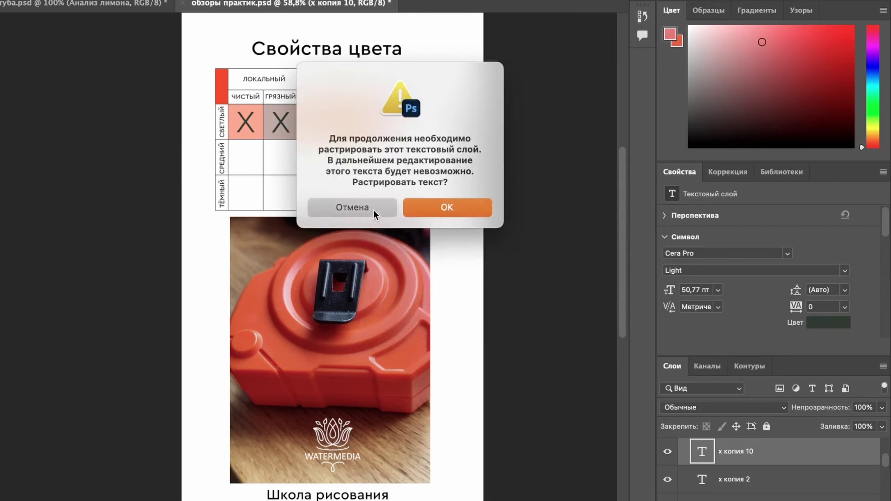
pyautogui.scroll(-10, 770, 468)
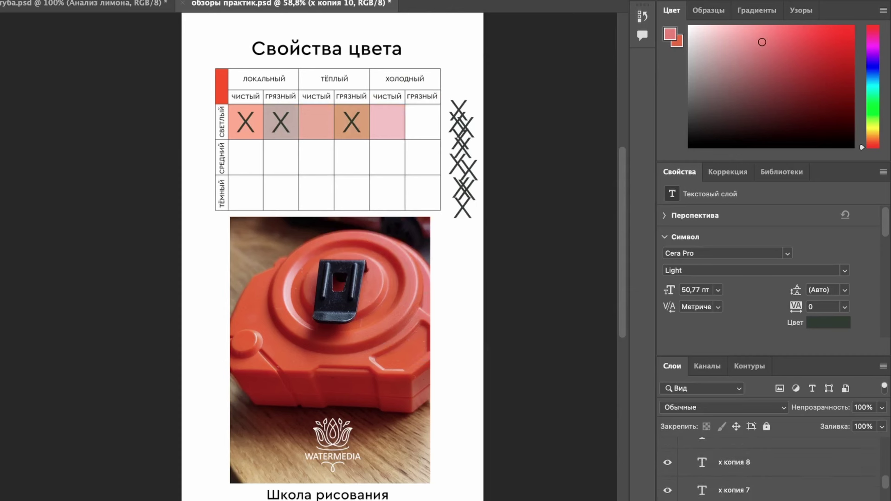
pyautogui.scroll(-5, 770, 468)
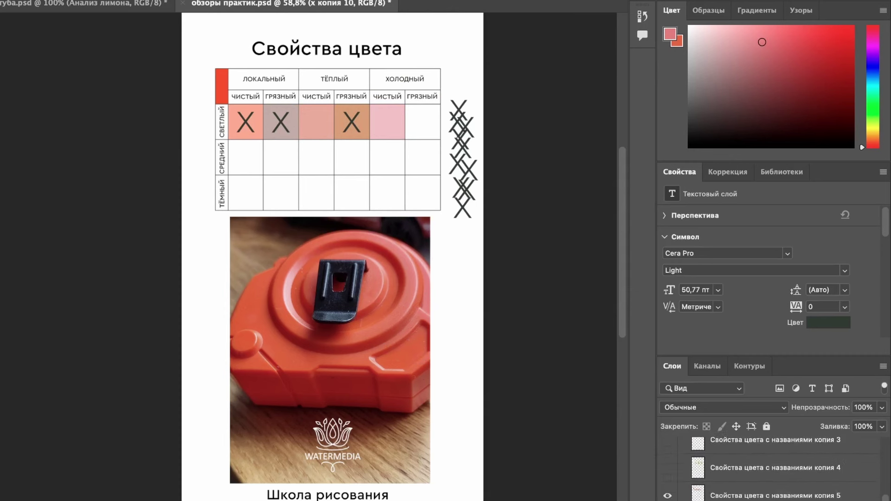
pyautogui.click(757, 468)
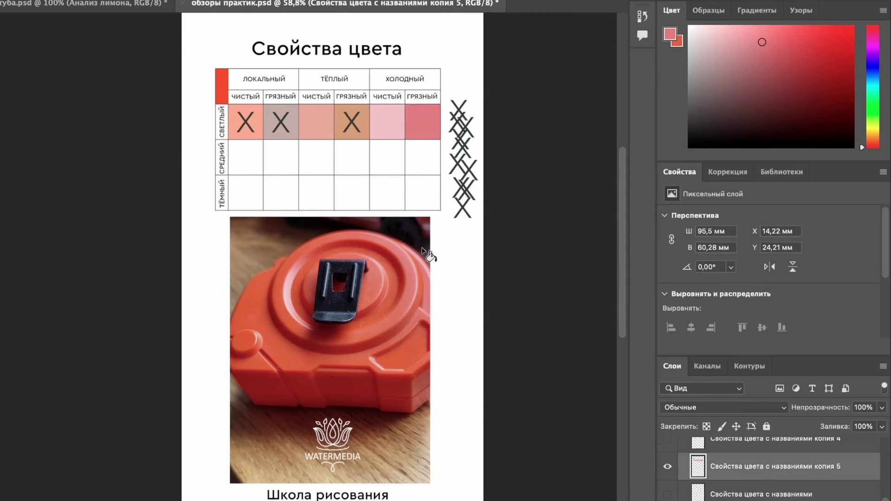
# Refill the СВЕТЛЫЙ / ХОЛОДНЫЙ ГРЯЗНЫЙ cell with a paler pink sampled from the tape measure's upper rim
pyautogui.press('alt')
pyautogui.keyDown('alt'); pyautogui.click(395, 238); pyautogui.keyUp('alt')
pyautogui.keyDown('alt'); pyautogui.click(297, 269); pyautogui.keyUp('alt')
pyautogui.moveTo(301, 265); pyautogui.dragTo(301, 265)
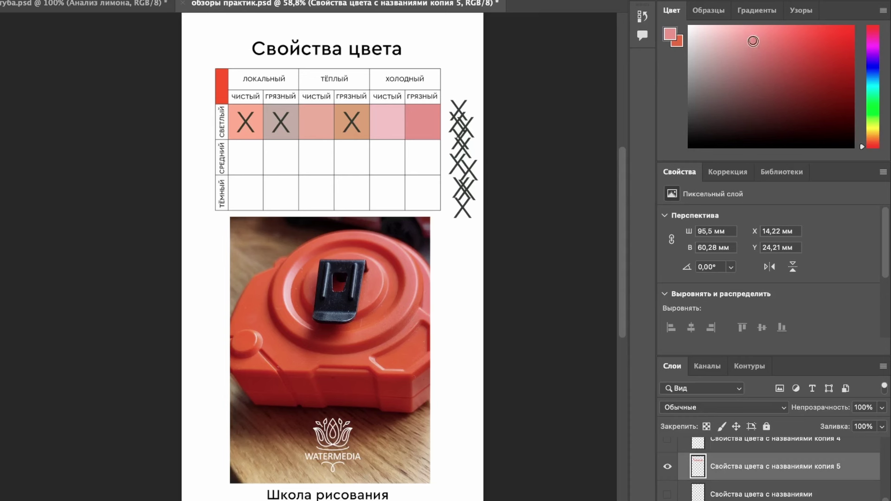
pyautogui.moveTo(753, 36); pyautogui.dragTo(753, 25)
pyautogui.click(423, 159)
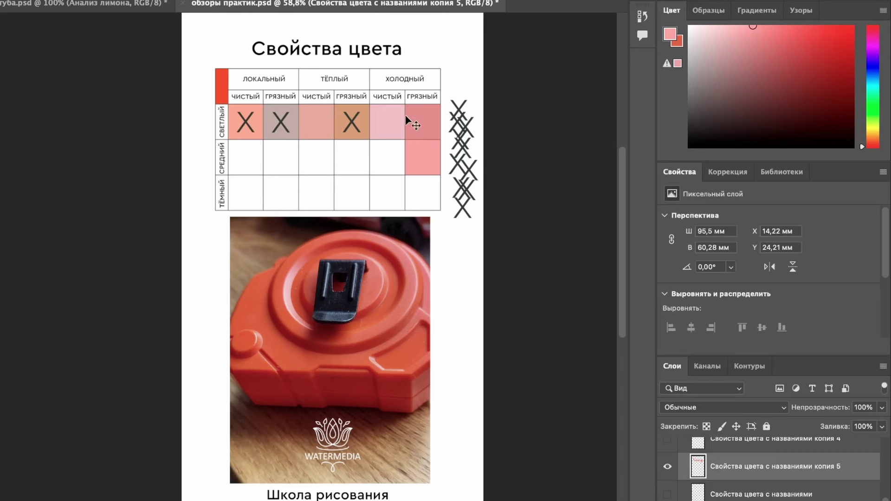
pyautogui.press('super+z')
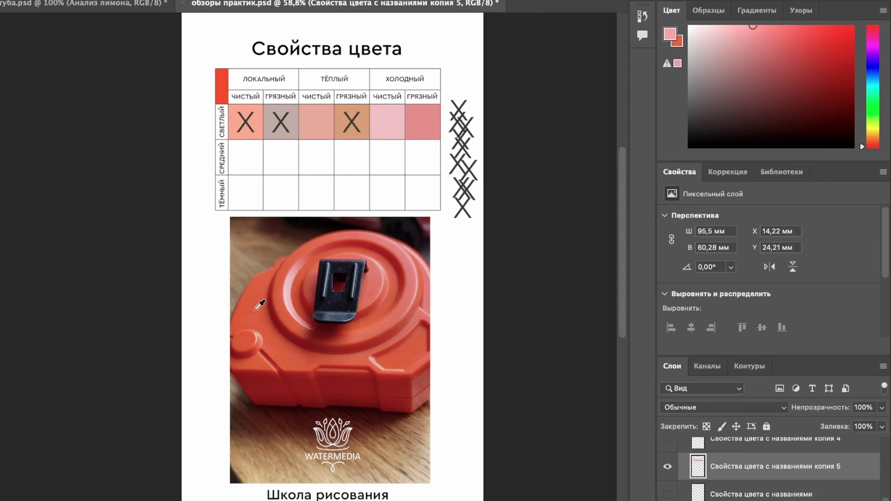
# Fill the СРЕДНИЙ / ТЁПЛЫЙ ЧИСТЫЙ cell with a darker red sampled from the tape measure and the СРЕДНИЙ / ЛОКАЛЬНЫЙ ЧИСТЫЙ cell with a saturated red
pyautogui.moveTo(259, 318); pyautogui.dragTo(258, 316)
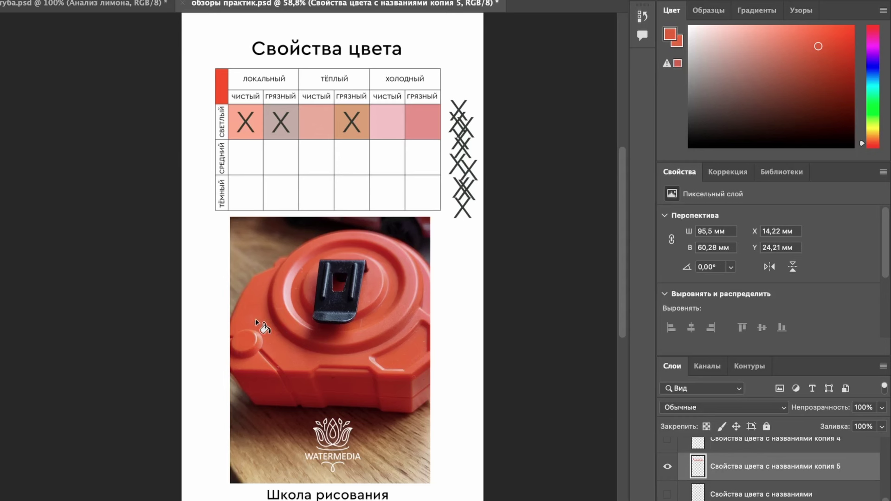
pyautogui.moveTo(277, 334)
pyautogui.mouseDown()
pyautogui.moveTo(286, 353)
pyautogui.moveTo(407, 353)
pyautogui.moveTo(292, 330)
pyautogui.moveTo(258, 317)
pyautogui.moveTo(254, 297)
pyautogui.moveTo(298, 319)
pyautogui.moveTo(304, 352)
pyautogui.moveTo(314, 356)
pyautogui.mouseUp()
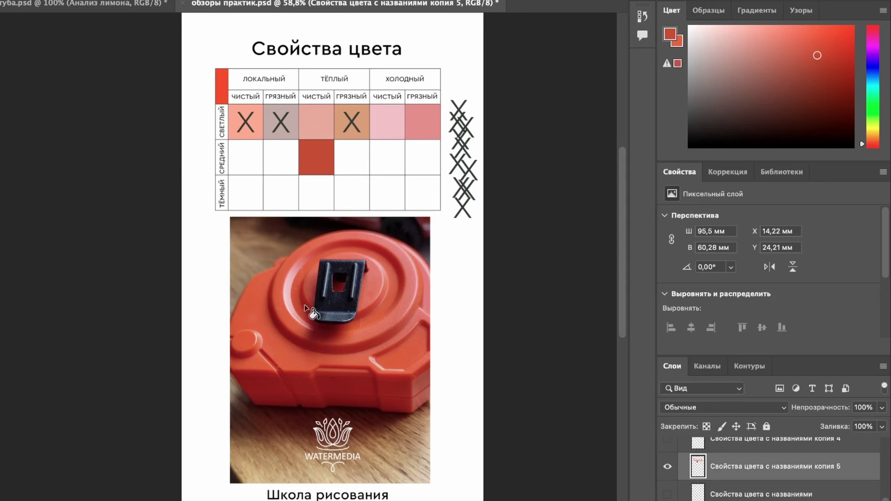
pyautogui.keyDown('alt'); pyautogui.click(288, 343); pyautogui.keyUp('alt')
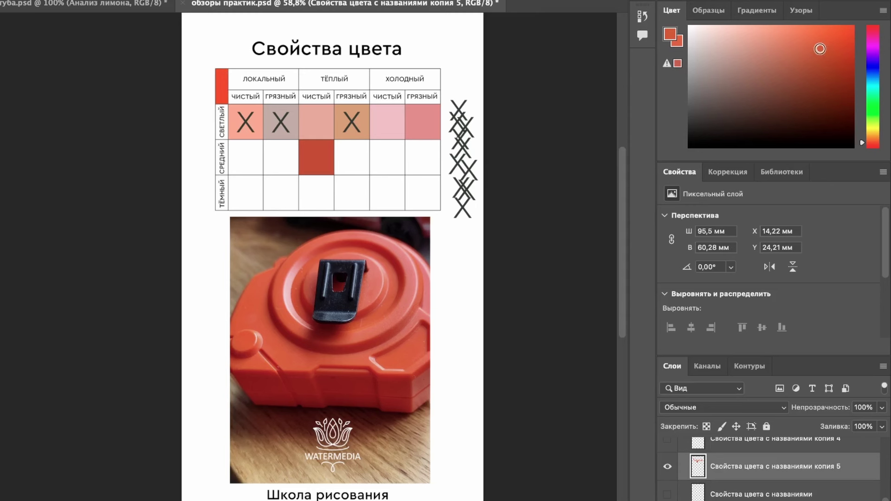
pyautogui.click(822, 49)
pyautogui.moveTo(822, 49); pyautogui.dragTo(843, 47)
pyautogui.moveTo(843, 47); pyautogui.dragTo(856, 37)
pyautogui.click(237, 160)
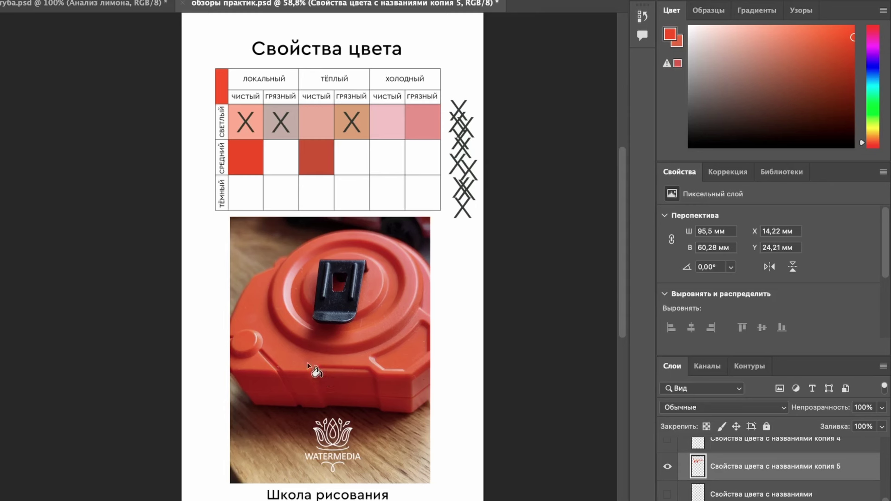
# Refill the СРЕДНИЙ / ТЁПЛЫЙ ЧИСТЫЙ cell with an orange-red sampled from the tape measure and place an X in the СРЕДНИЙ / ЛОКАЛЬНЫЙ ЧИСТЫЙ cell
pyautogui.press('i')
pyautogui.click(284, 349)
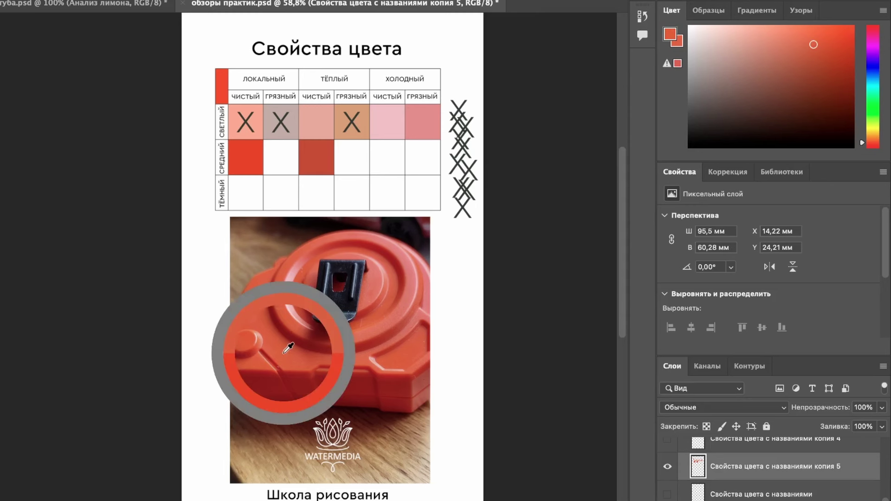
pyautogui.press('g')
pyautogui.click(314, 164)
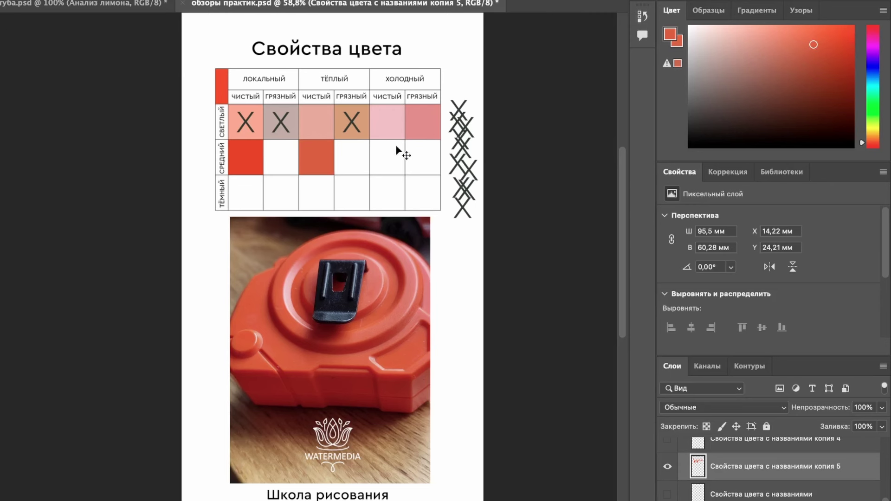
pyautogui.moveTo(461, 141); pyautogui.dragTo(247, 160)
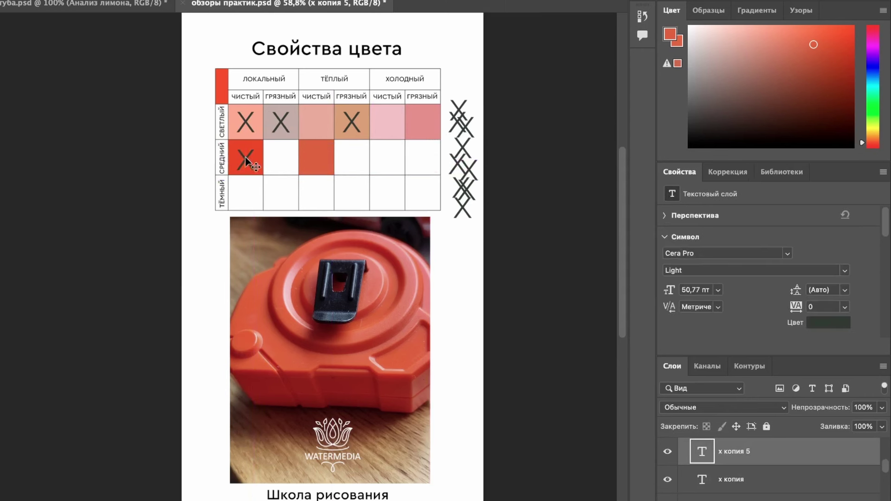
pyautogui.moveTo(246, 160); pyautogui.dragTo(245, 159)
# Fill the СРЕДНИЙ / ЛОКАЛЬНЫЙ ГРЯЗНЫЙ cell with a muted brownish red on the layer "Свойства цвета с названиями копия 5"
pyautogui.moveTo(845, 35)
pyautogui.mouseDown()
pyautogui.moveTo(855, 19)
pyautogui.moveTo(833, 27)
pyautogui.mouseUp()
pyautogui.click(787, 67)
pyautogui.moveTo(788, 67); pyautogui.dragTo(770, 77)
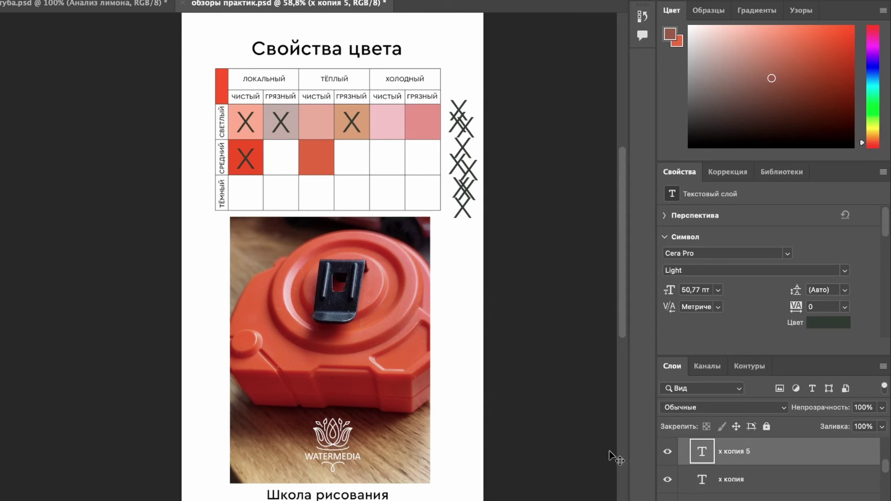
pyautogui.scroll(-5, 770, 469)
pyautogui.scroll(-3, 770, 469)
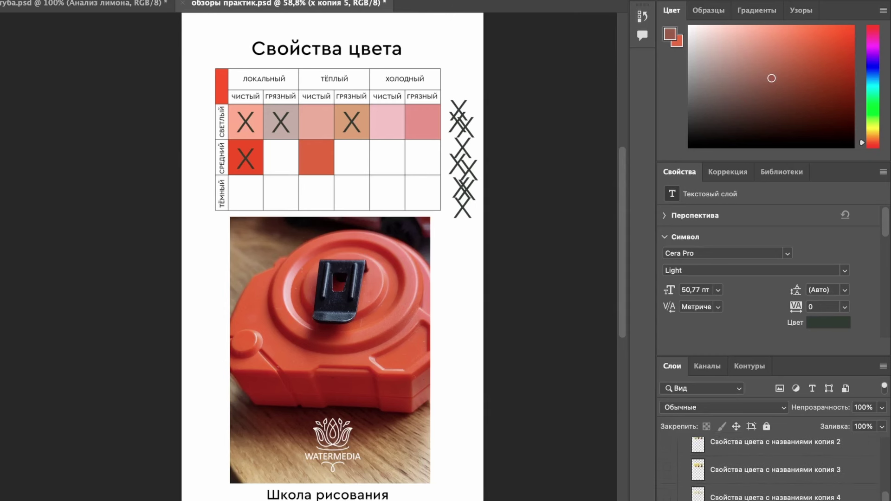
pyautogui.click(758, 488)
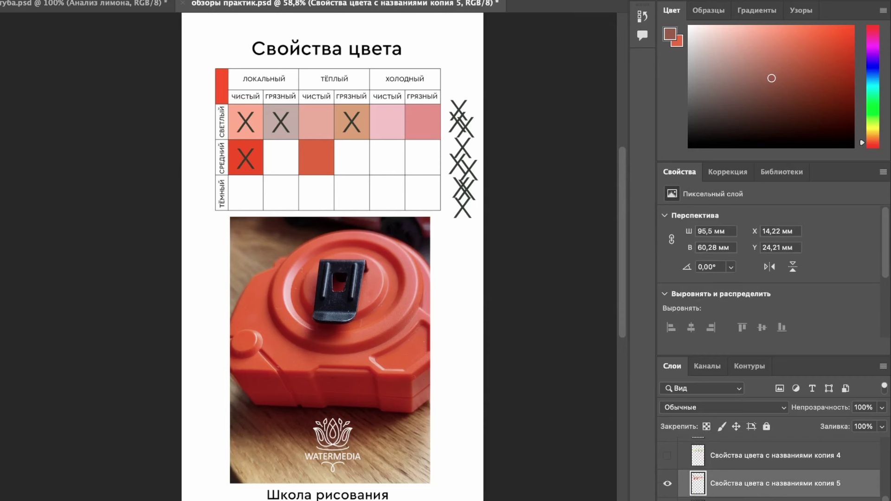
pyautogui.click(279, 156)
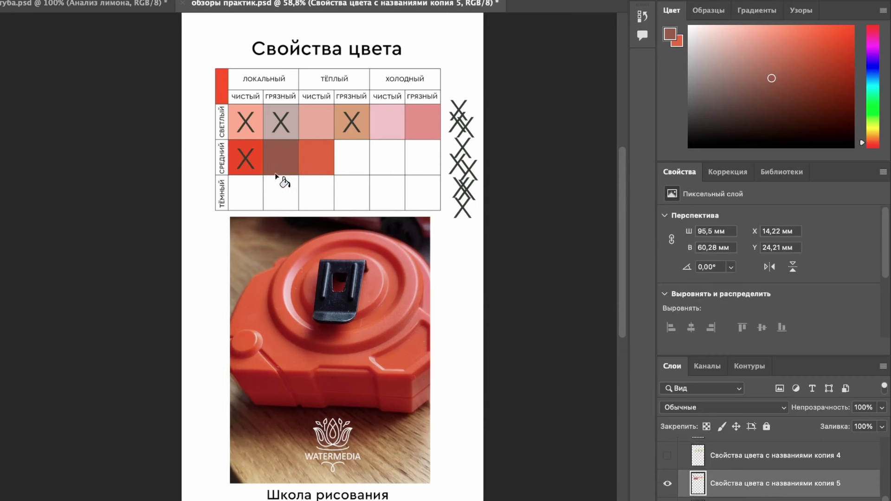
# Undo the last fill and refill the СРЕДНИЙ / ЛОКАЛЬНЫЙ ГРЯЗНЫЙ cell with a lighter shade of the muted red
pyautogui.hotkey('ctrl', 'z')
pyautogui.click(769, 69)
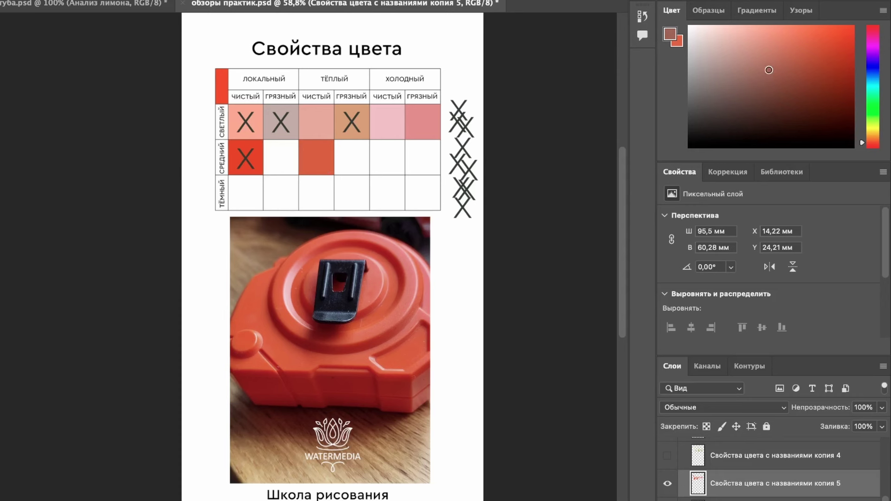
pyautogui.moveTo(769, 70); pyautogui.dragTo(768, 63)
pyautogui.click(273, 154)
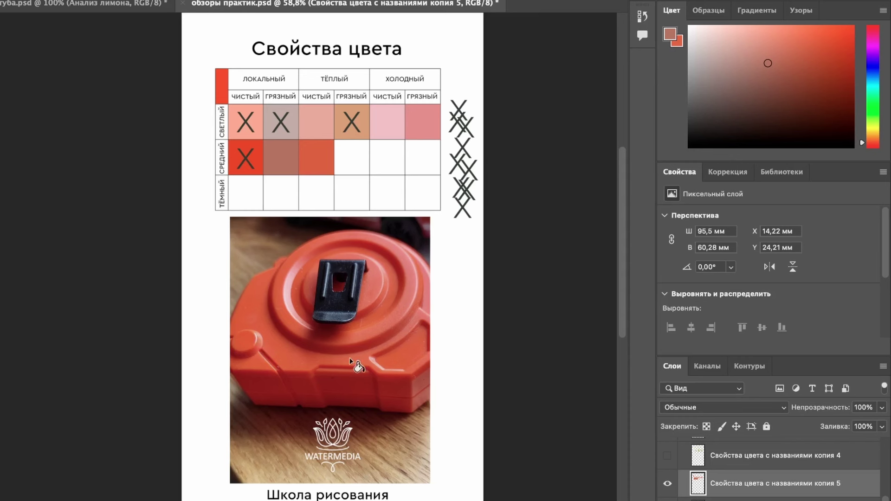
# Fill the СРЕДНИЙ / ТЁПЛЫЙ ГРЯЗНЫЙ cell with a muted dark red sampled from the tape measure and mark СРЕДНИЙ / ЛОКАЛЬНЫЙ ГРЯЗНЫЙ with an X
pyautogui.press('i')
pyautogui.moveTo(421, 382); pyautogui.dragTo(427, 377)
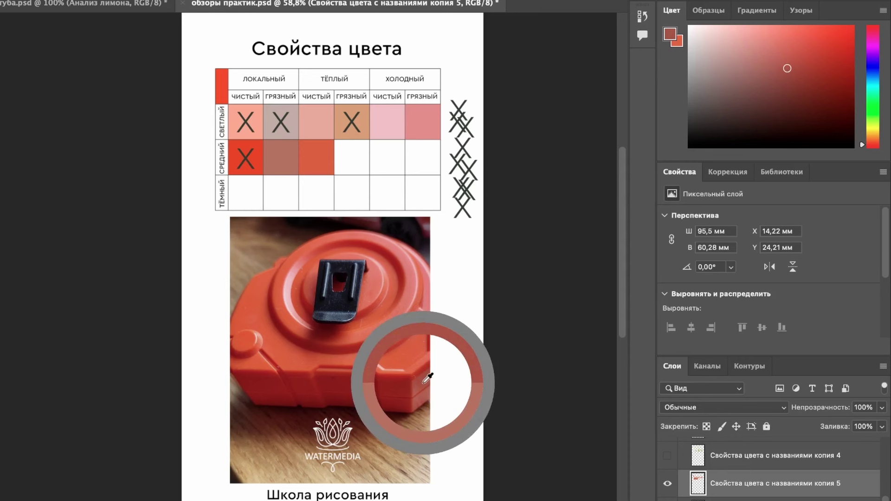
pyautogui.moveTo(428, 377); pyautogui.dragTo(422, 383)
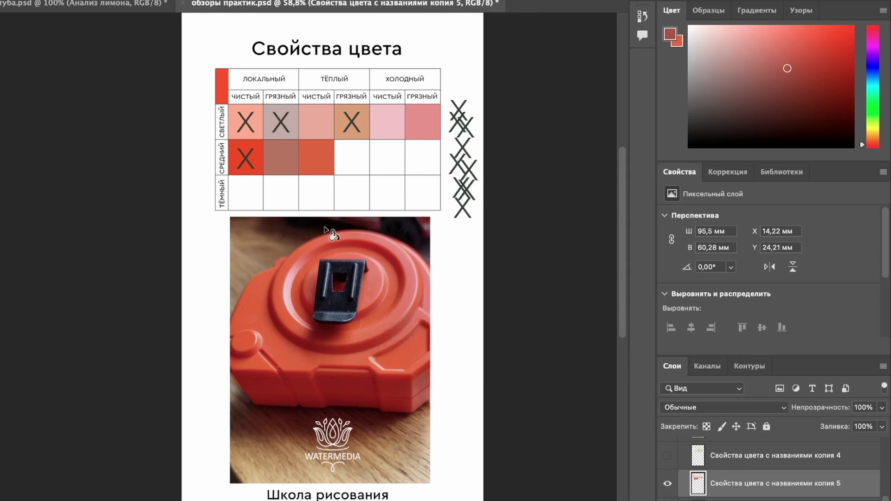
pyautogui.click(278, 188)
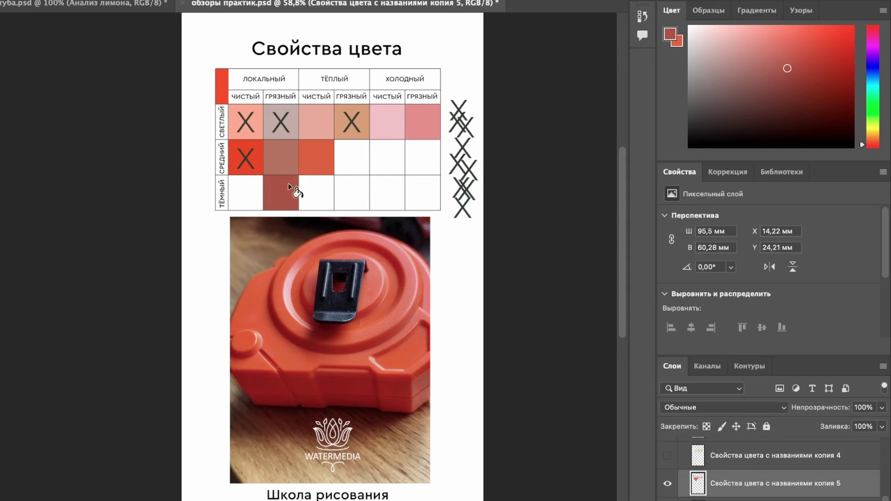
pyautogui.hotkey('ctrl', 'z')
pyautogui.click(351, 161)
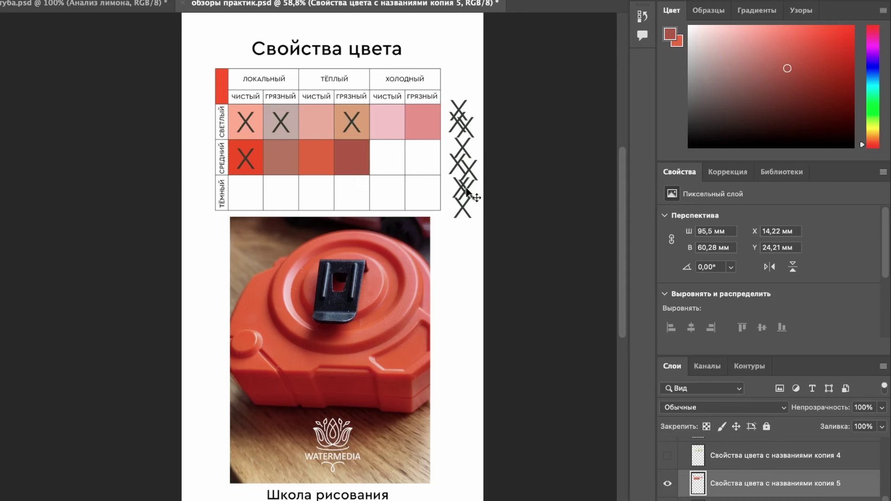
pyautogui.moveTo(468, 193); pyautogui.dragTo(286, 160)
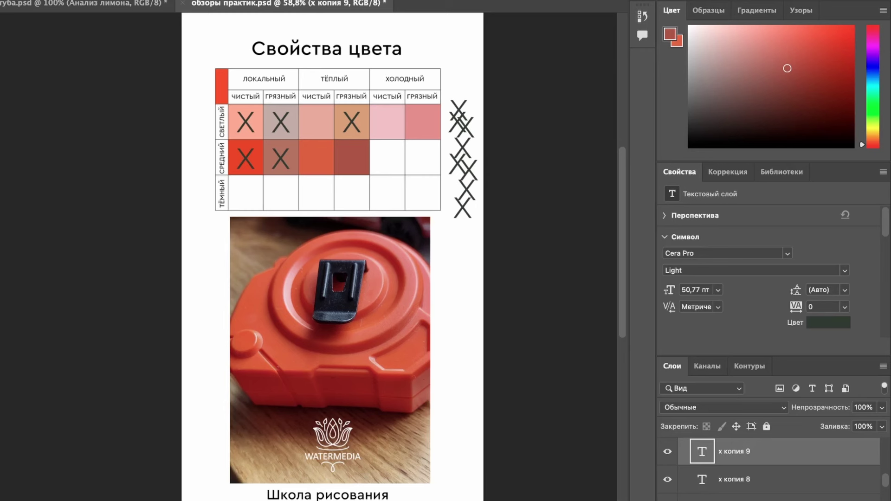
pyautogui.click(442, 211)
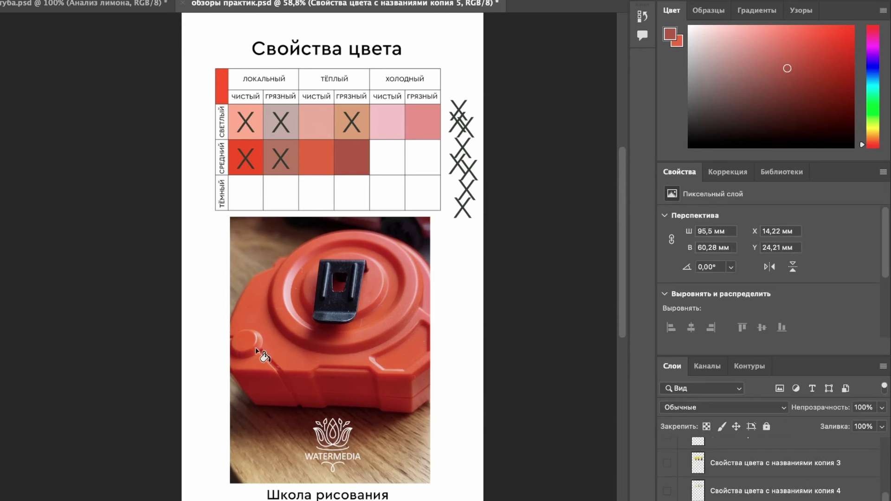
# Try to fill the СРЕДНИЙ / ХОЛОДНЫЙ ЧИСТЫЙ cell with a deep red sampled from the tape measure beside the black clip
pyautogui.press('i')
pyautogui.moveTo(263, 385); pyautogui.dragTo(264, 387)
pyautogui.press('g')
pyautogui.press('i')
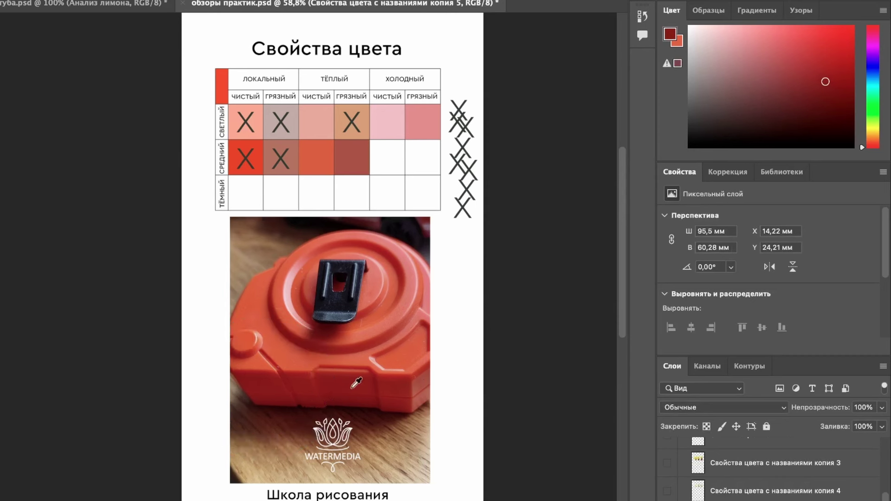
pyautogui.moveTo(355, 387); pyautogui.dragTo(357, 393)
pyautogui.moveTo(344, 343); pyautogui.dragTo(346, 348)
pyautogui.click(398, 390)
pyautogui.press('i')
pyautogui.click(384, 246)
pyautogui.moveTo(381, 247); pyautogui.dragTo(357, 244)
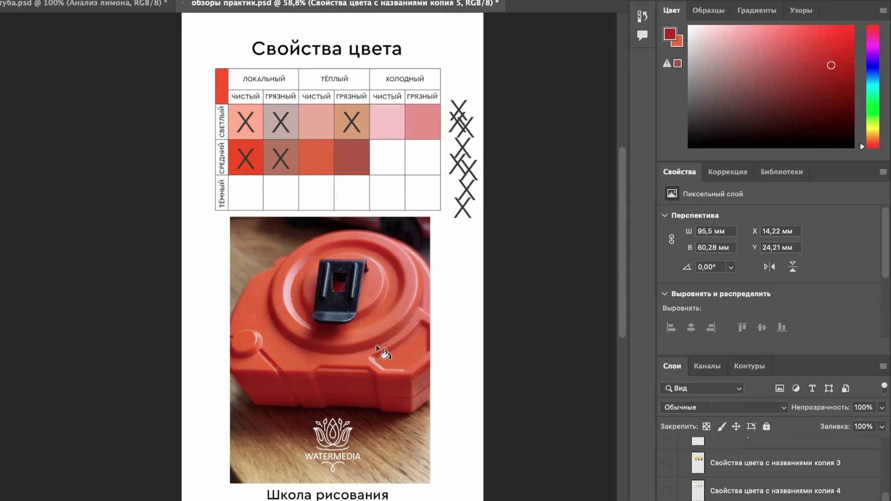
pyautogui.moveTo(314, 311); pyautogui.dragTo(304, 300)
pyautogui.keyDown('alt'); pyautogui.click(306, 302); pyautogui.keyUp('alt')
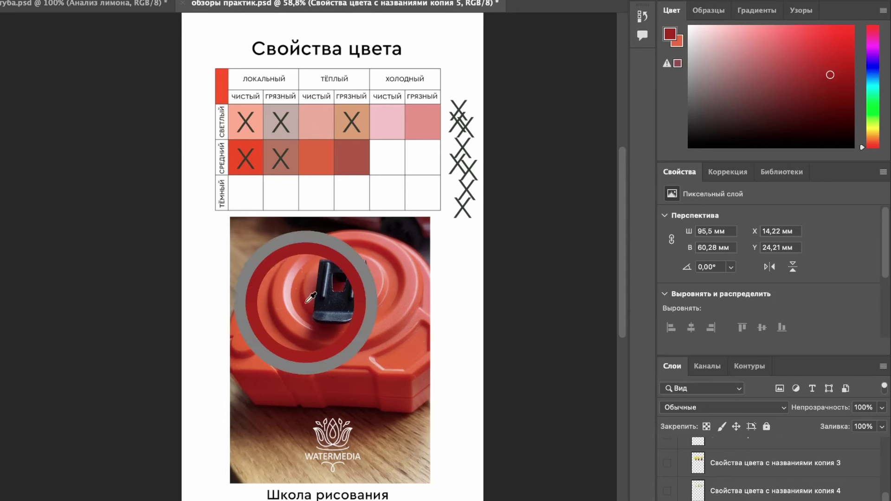
pyautogui.click(387, 157)
pyautogui.hotkey('ctrl', 'z')
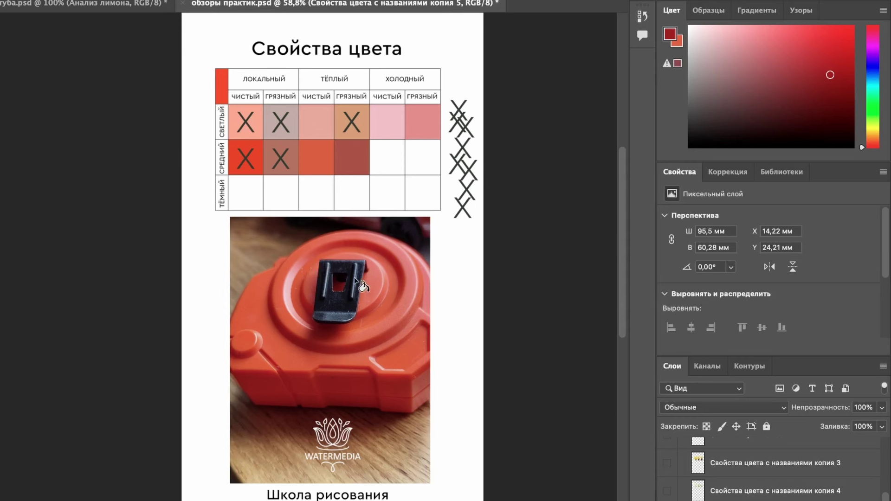
# Try a muted coral red sampled from the tape measure in the СРЕДНИЙ / ХОЛОДНЫЙ ЧИСТЫЙ and СРЕДНИЙ / ХОЛОДНЫЙ ГРЯЗНЫЙ cells
pyautogui.moveTo(338, 236); pyautogui.dragTo(337, 236)
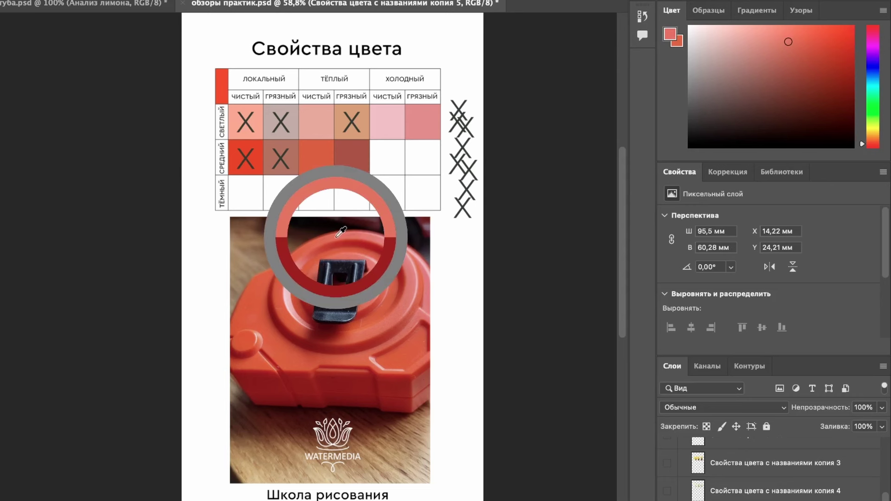
pyautogui.moveTo(341, 232); pyautogui.dragTo(309, 253)
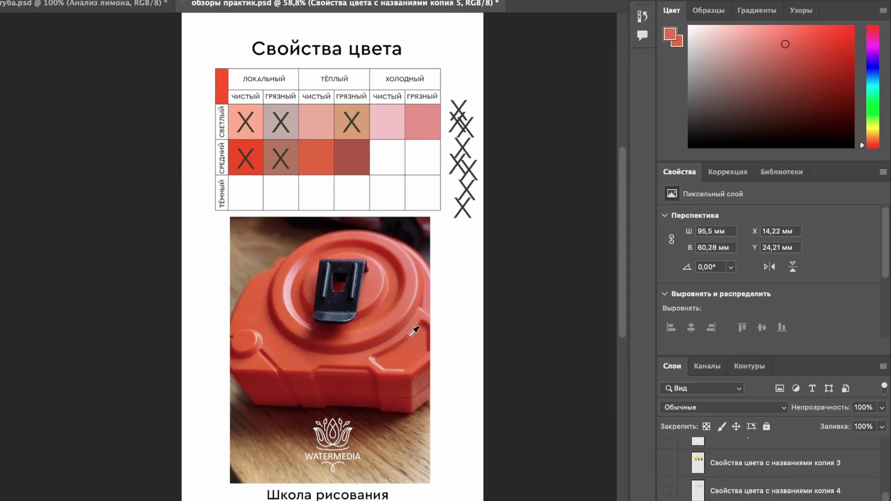
pyautogui.moveTo(409, 332)
pyautogui.mouseDown()
pyautogui.moveTo(411, 309)
pyautogui.moveTo(414, 324)
pyautogui.mouseUp()
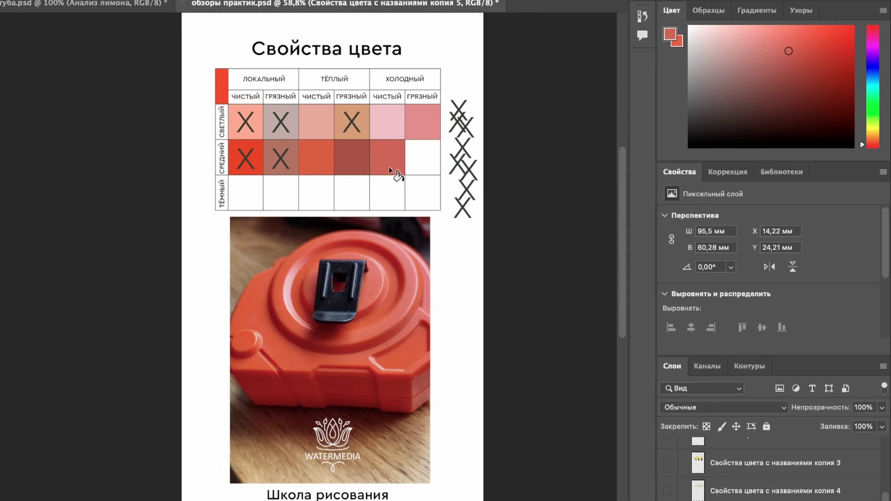
pyautogui.hotkey('ctrl', 'z')
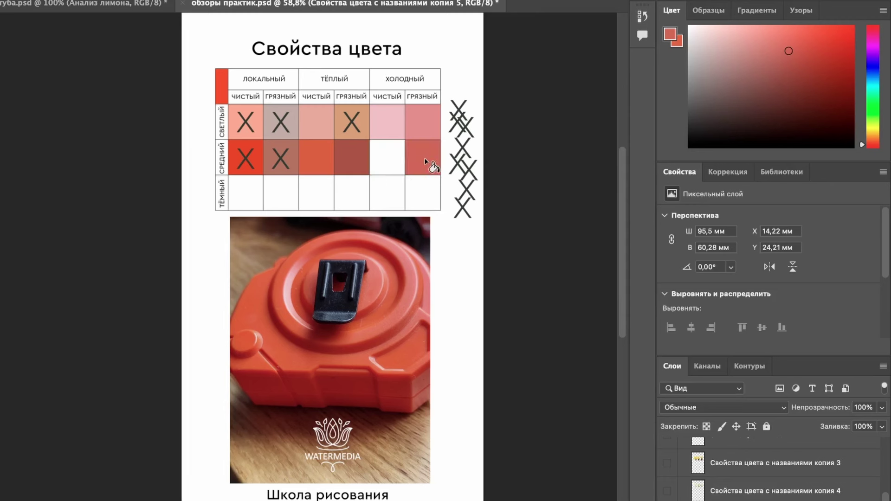
pyautogui.hotkey('ctrl', 'z')
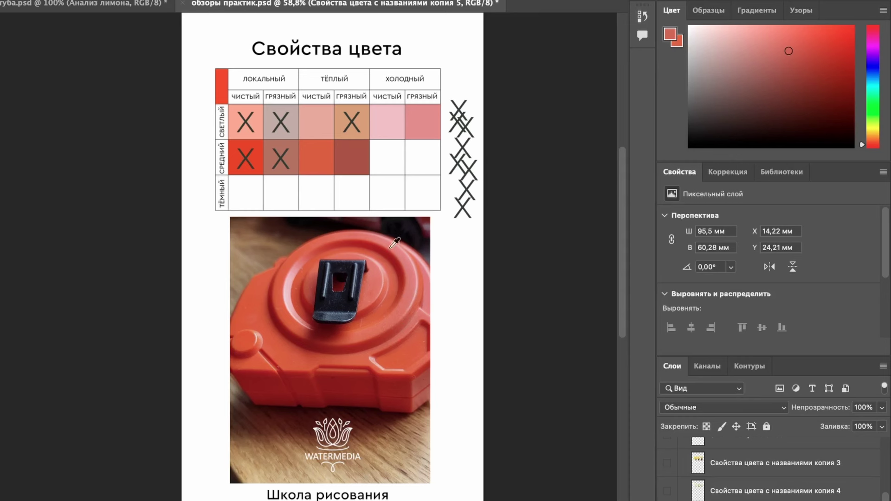
# Fill the СРЕДНИЙ / ХОЛОДНЫЙ ГРЯЗНЫЙ cell with a pinkish red sampled from the tape measure's upper rim
pyautogui.click(377, 239)
pyautogui.click(369, 296)
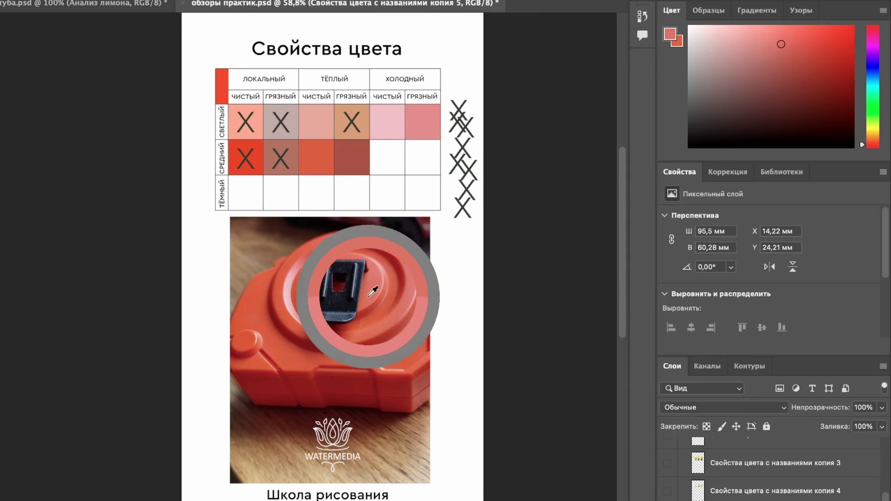
pyautogui.click(305, 261)
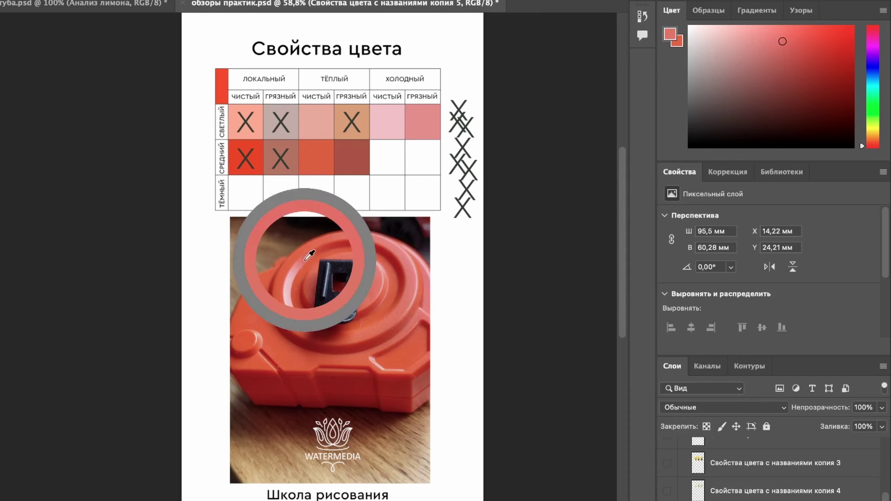
pyautogui.hotkey('alt', 'BackSpace')
pyautogui.press('v')
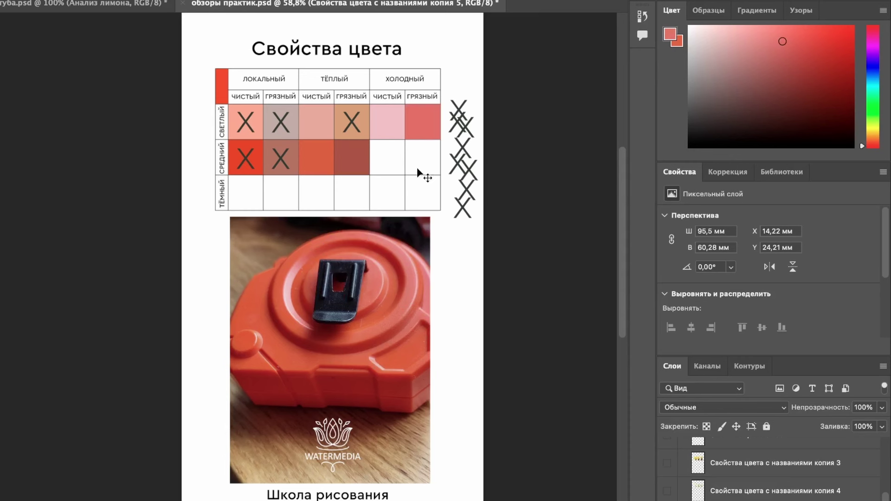
pyautogui.moveTo(417, 169); pyautogui.dragTo(417, 164)
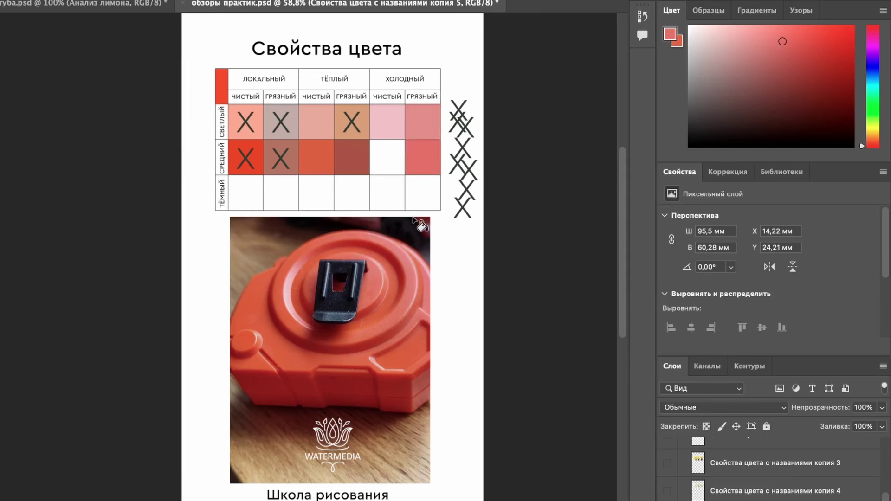
# Refill the СРЕДНИЙ / ХОЛОДНЫЙ ГРЯЗНЫЙ cell with a muted coral red sampled from the tape measure's lower-right rim
pyautogui.keyDown('alt'); pyautogui.click(416, 287); pyautogui.keyUp('alt')
pyautogui.moveTo(385, 320); pyautogui.dragTo(384, 325)
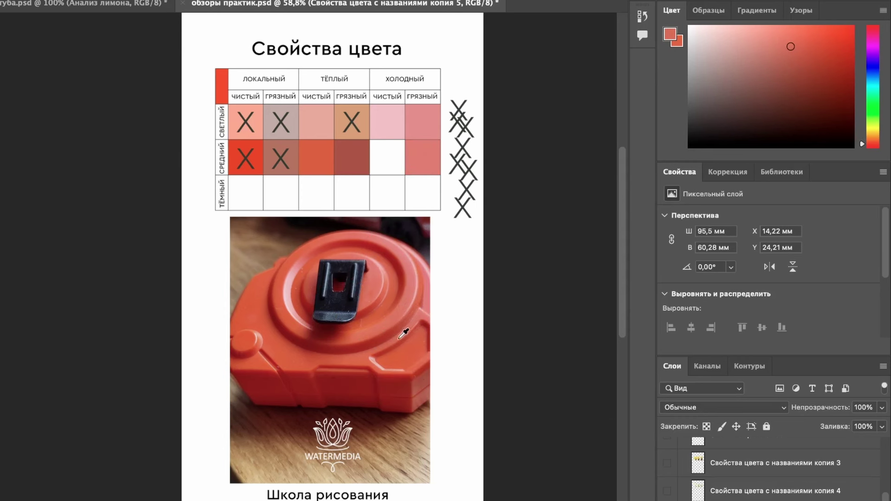
pyautogui.keyDown('alt'); pyautogui.click(401, 337); pyautogui.keyUp('alt')
pyautogui.click(417, 156)
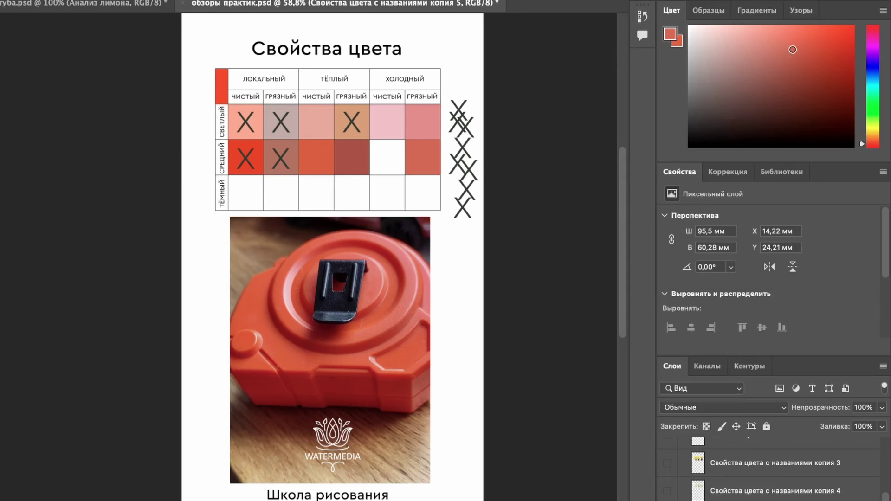
# Fill the СРЕДНИЙ / ХОЛОДНЫЙ ЧИСТЫЙ cell with a bright pinkish red of a cooler hue and place an X mark in it
pyautogui.moveTo(792, 49)
pyautogui.mouseDown()
pyautogui.moveTo(762, 50)
pyautogui.moveTo(792, 25)
pyautogui.mouseUp()
pyautogui.moveTo(873, 28); pyautogui.dragTo(870, 16)
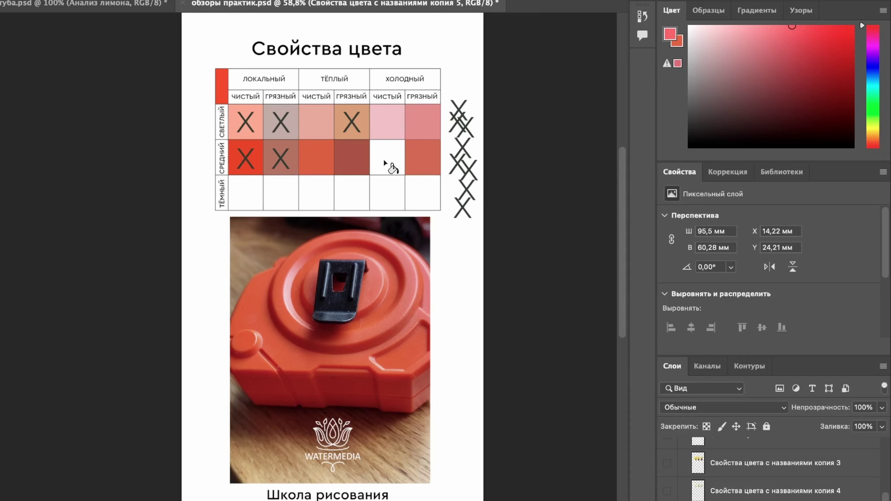
pyautogui.click(789, 28)
pyautogui.click(793, 30)
pyautogui.moveTo(793, 30)
pyautogui.mouseDown()
pyautogui.moveTo(780, 21)
pyautogui.moveTo(794, 19)
pyautogui.mouseUp()
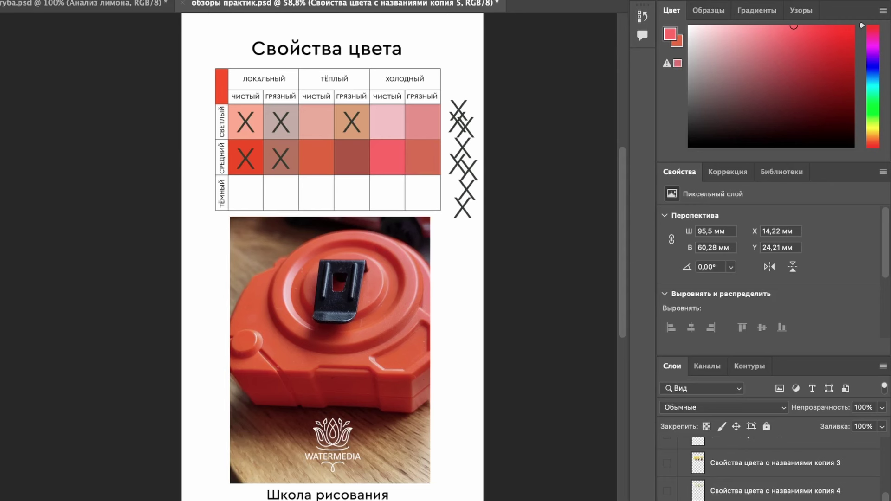
pyautogui.press('v')
pyautogui.moveTo(464, 131); pyautogui.dragTo(396, 163)
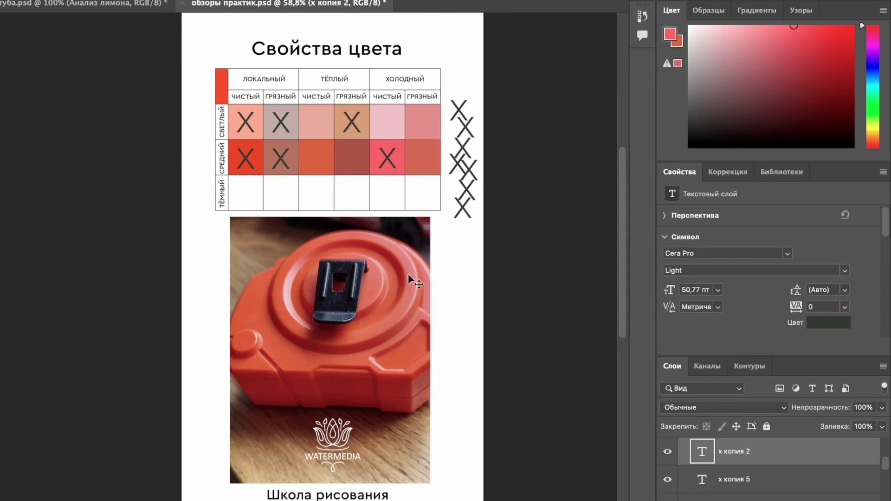
# Fill the СРЕДНИЙ / ХОЛОДНЫЙ ГРЯЗНЫЙ cell with a muted dusky pink of a cooler hue and place an X mark in it
pyautogui.click(428, 163)
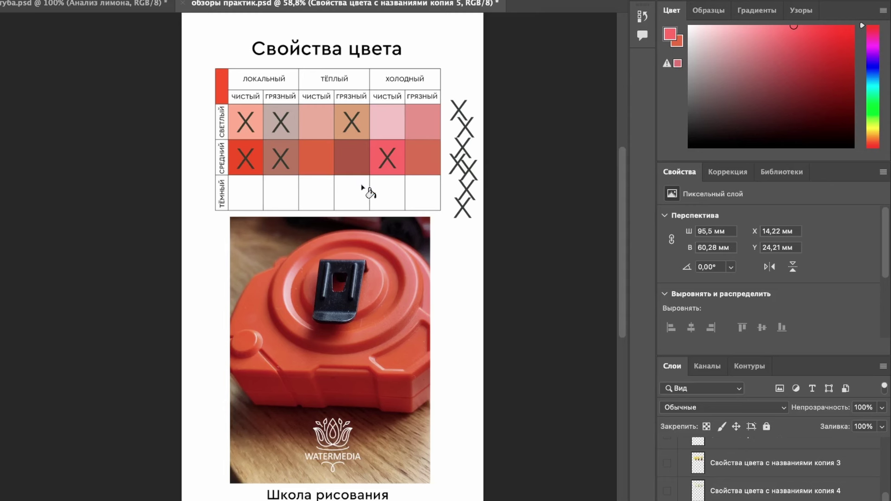
pyautogui.click(409, 295)
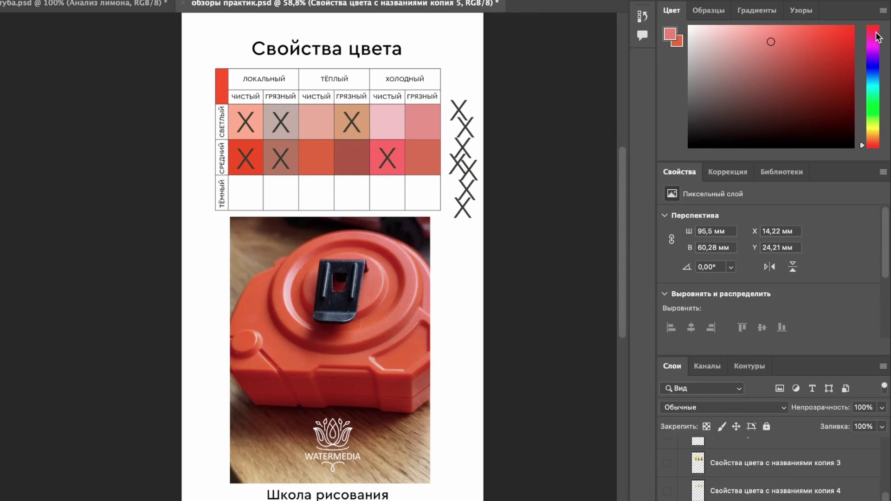
pyautogui.moveTo(877, 37); pyautogui.dragTo(877, 21)
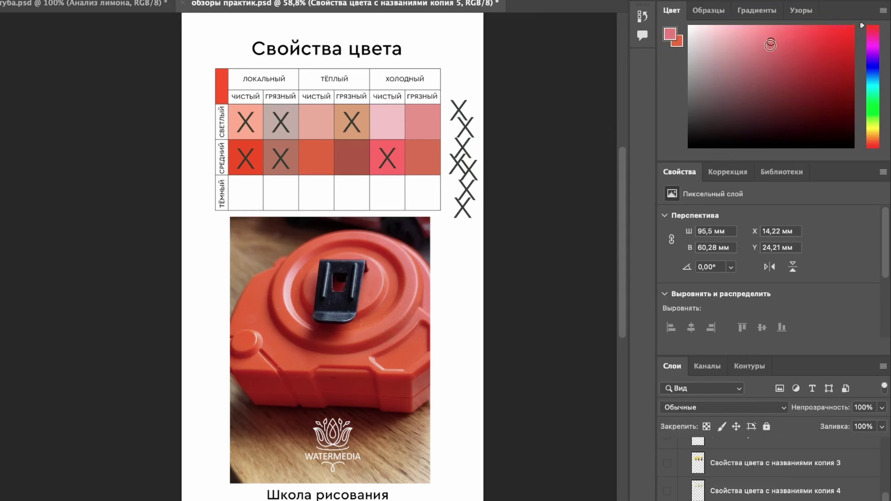
pyautogui.moveTo(770, 44); pyautogui.dragTo(761, 64)
pyautogui.click(414, 149)
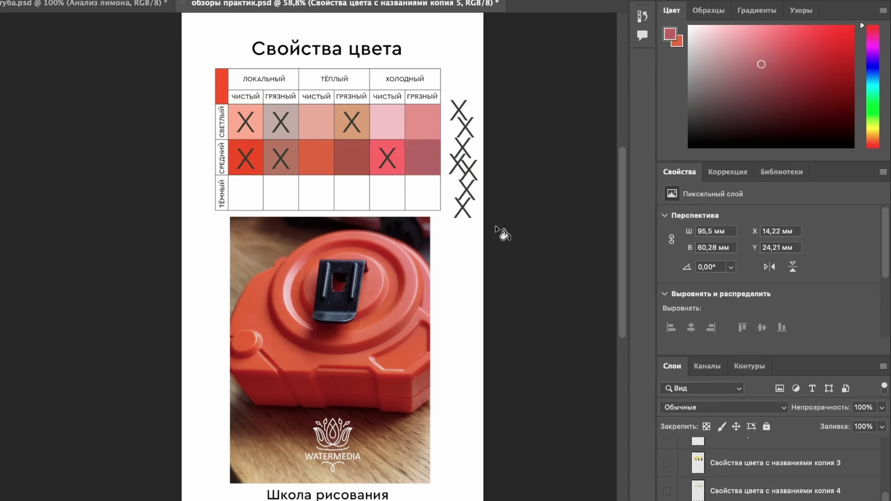
pyautogui.press('v')
pyautogui.moveTo(458, 157); pyautogui.dragTo(423, 158)
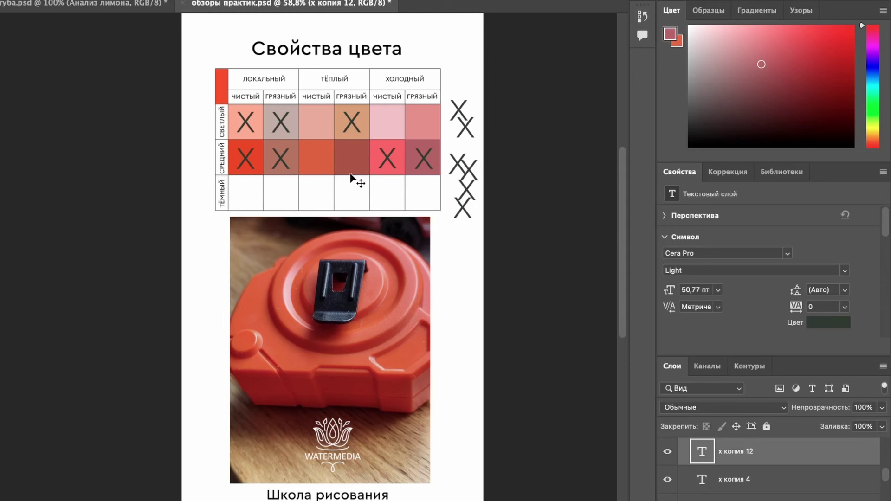
# Try a dark red derived from the local colour swatch in the ТЁМНЫЙ / ЛОКАЛЬНЫЙ ЧИСТЫЙ and ГРЯЗНЫЙ cells and undo the fills
pyautogui.click(231, 198)
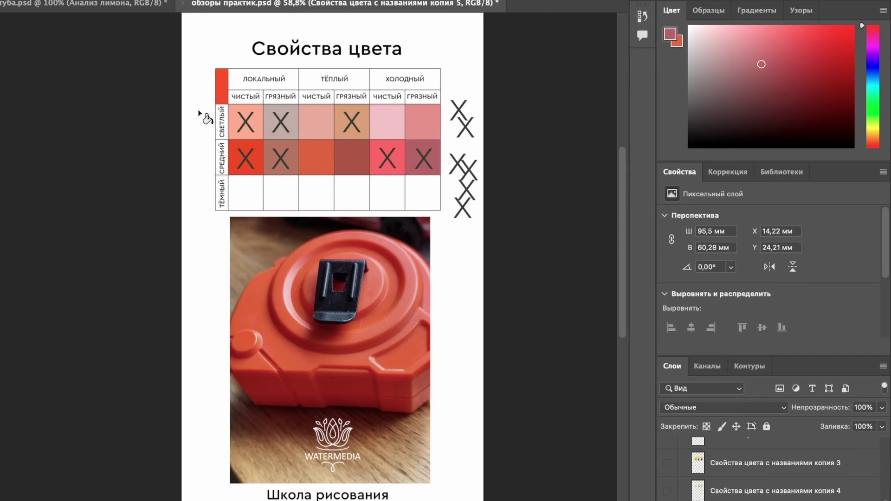
pyautogui.click(223, 81)
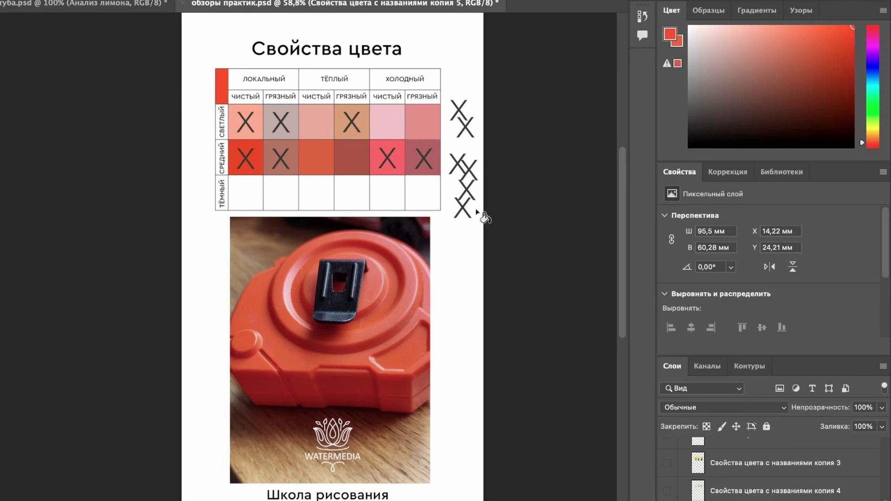
pyautogui.click(282, 359)
pyautogui.moveTo(840, 40)
pyautogui.mouseDown()
pyautogui.moveTo(856, 23)
pyautogui.moveTo(854, 70)
pyautogui.mouseUp()
pyautogui.moveTo(855, 70); pyautogui.dragTo(854, 76)
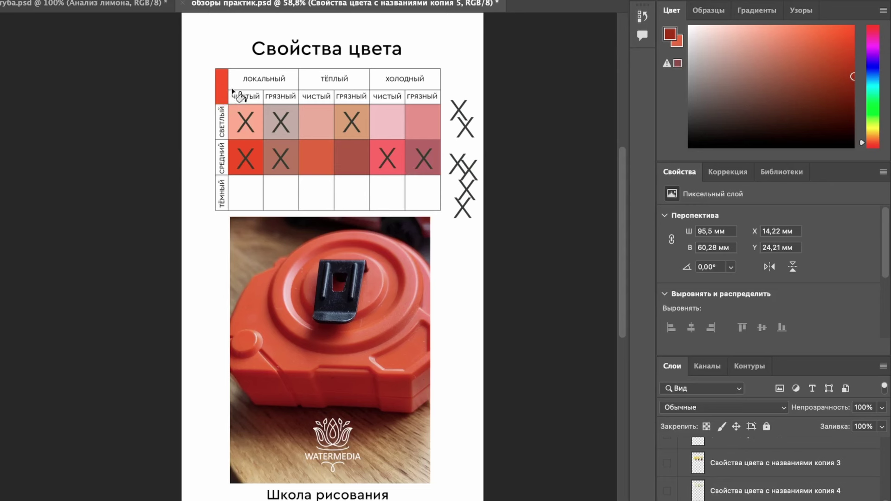
pyautogui.click(244, 193)
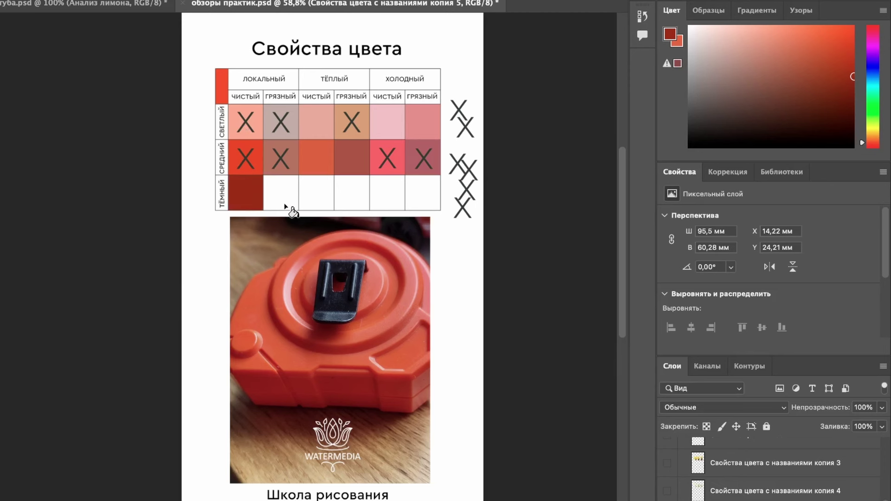
pyautogui.hotkey('ctrl', 'z')
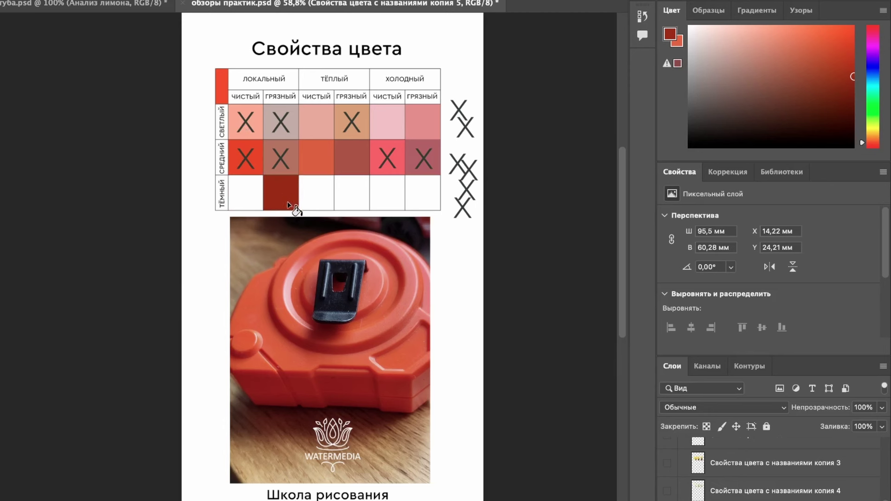
pyautogui.hotkey('ctrl', 'z')
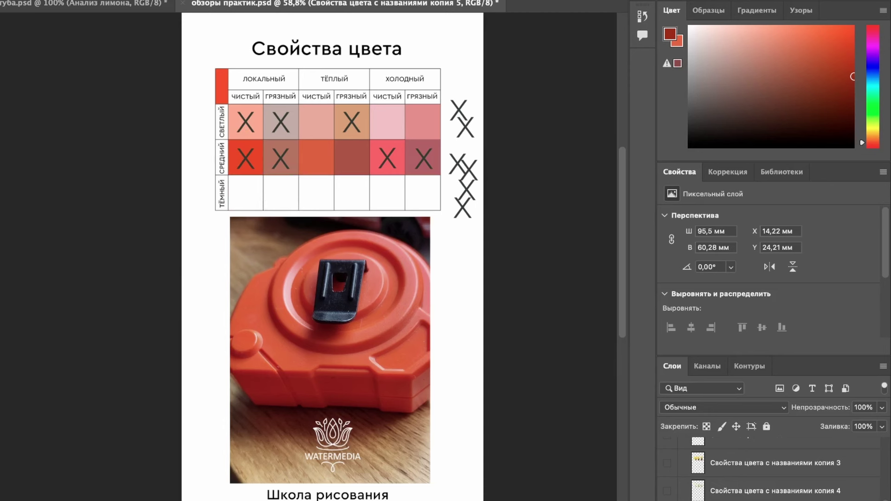
# Place an X mark in the unfilled ТЁМНЫЙ / ЛОКАЛЬНЫЙ ЧИСТЫЙ cell
pyautogui.moveTo(448, 117); pyautogui.dragTo(244, 194)
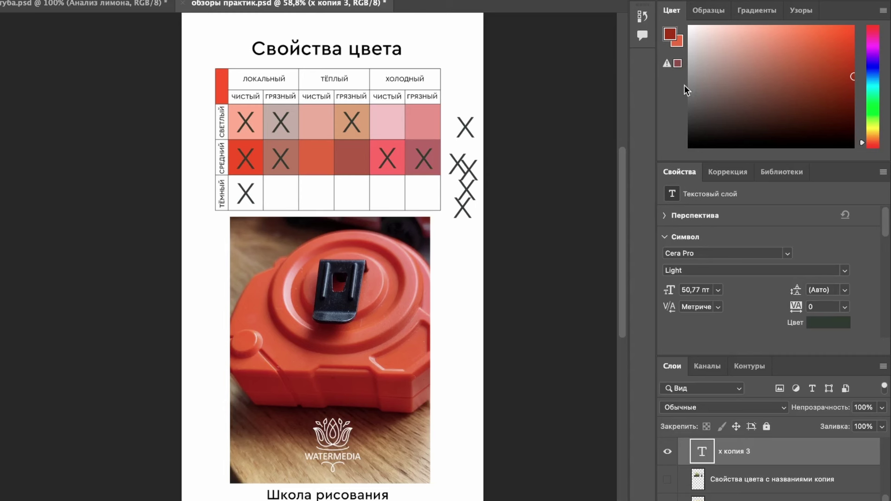
pyautogui.moveTo(850, 78); pyautogui.dragTo(853, 94)
pyautogui.click(228, 196)
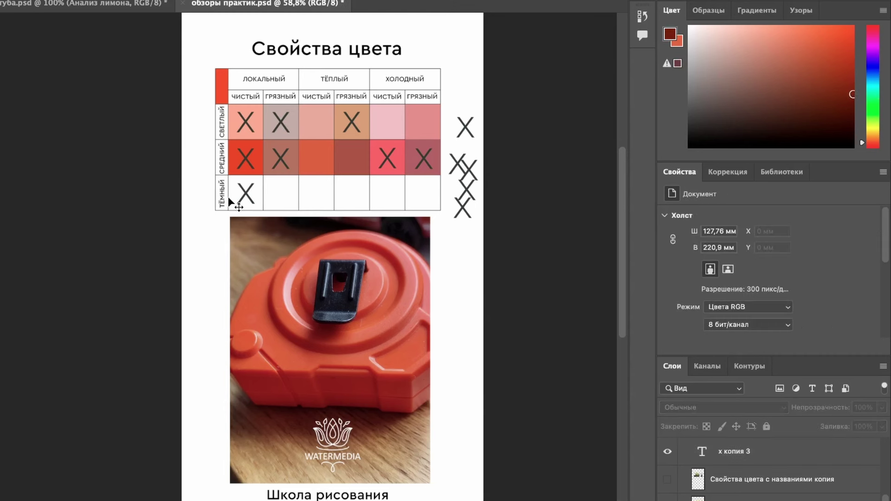
# Fill the ТЁМНЫЙ / ЛОКАЛЬНЫЙ ГРЯЗНЫЙ cell on the table layer with a dark reddish brown and place an X mark in it
pyautogui.scroll(-5, 780, 485)
pyautogui.click(781, 485)
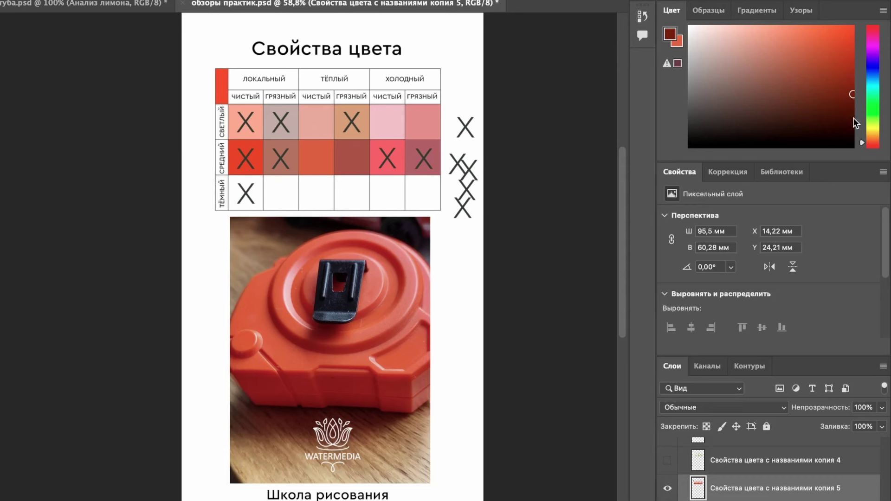
pyautogui.moveTo(816, 95)
pyautogui.mouseDown()
pyautogui.moveTo(776, 106)
pyautogui.moveTo(806, 109)
pyautogui.moveTo(813, 101)
pyautogui.mouseUp()
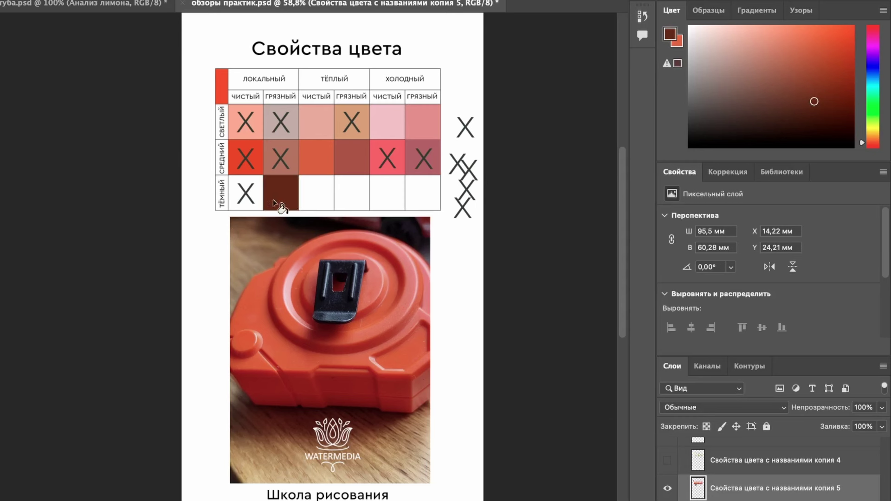
pyautogui.press('v')
pyautogui.moveTo(469, 190); pyautogui.dragTo(282, 194)
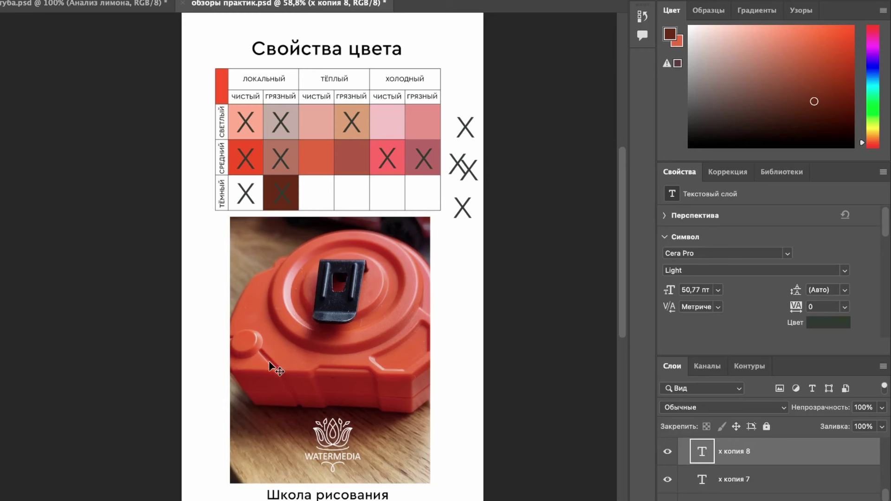
# Fill the ТЁМНЫЙ / ТЁПЛЫЙ ЧИСТЫЙ cell with a deep red sampled from the tape measure's front side
pyautogui.click(227, 199)
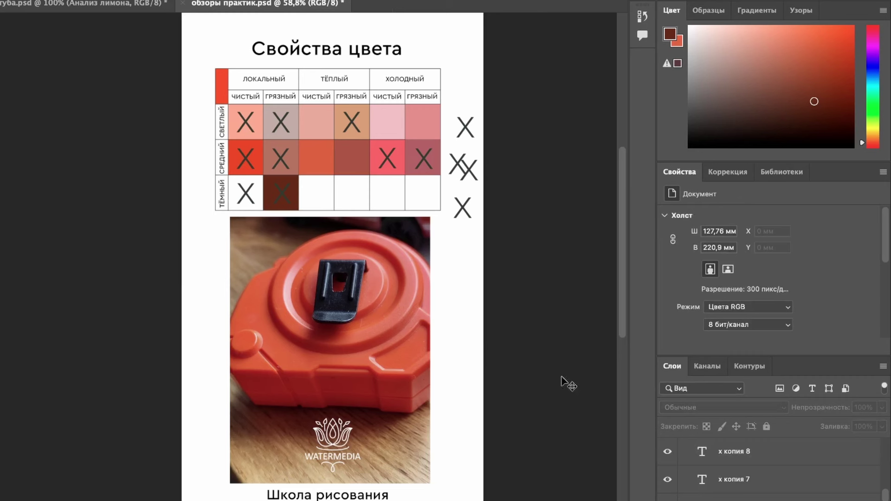
pyautogui.scroll(-10, 727, 464)
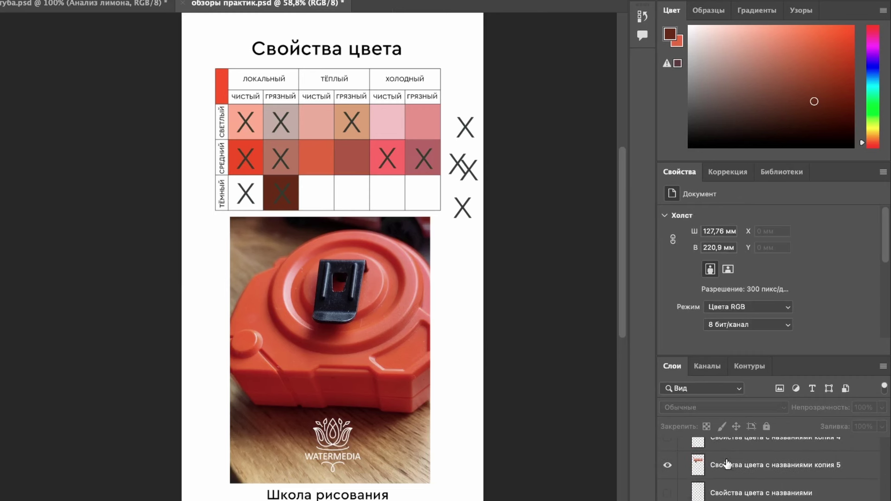
pyautogui.click(726, 464)
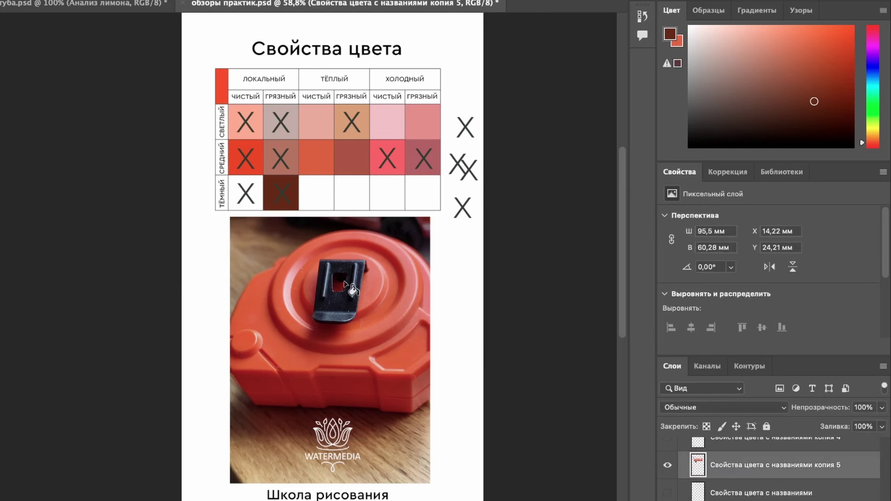
pyautogui.click(305, 387)
pyautogui.moveTo(305, 387); pyautogui.dragTo(309, 388)
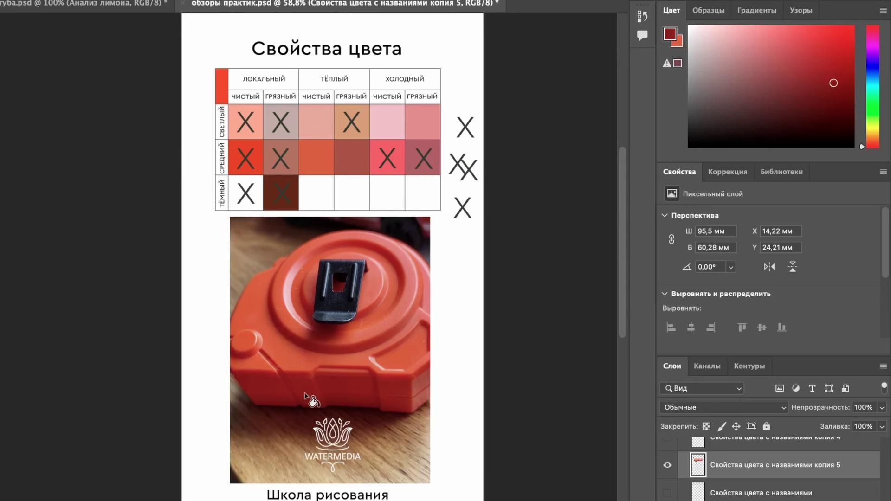
pyautogui.click(310, 191)
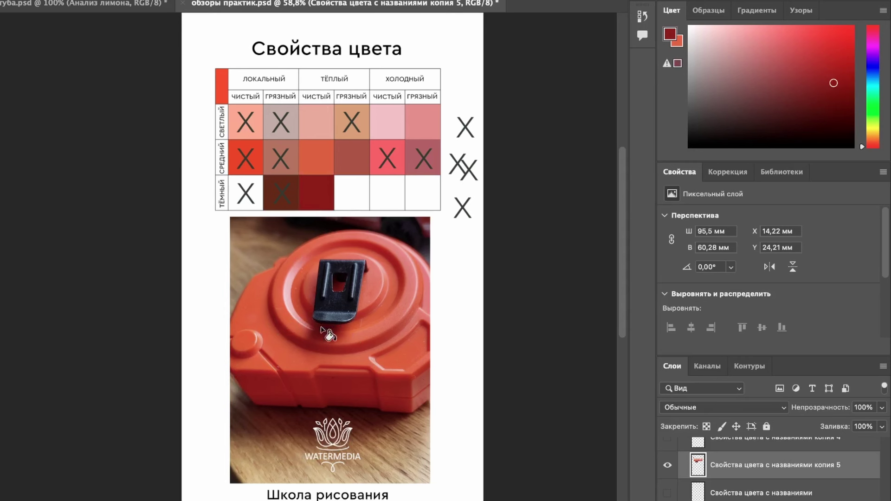
# Sample several dark reds from the tape measure and fill the ТЁМНЫЙ / ТЁПЛЫЙ ГРЯЗНЫЙ cell with a dark burgundy
pyautogui.keyDown('alt'); pyautogui.click(424, 384); pyautogui.keyUp('alt')
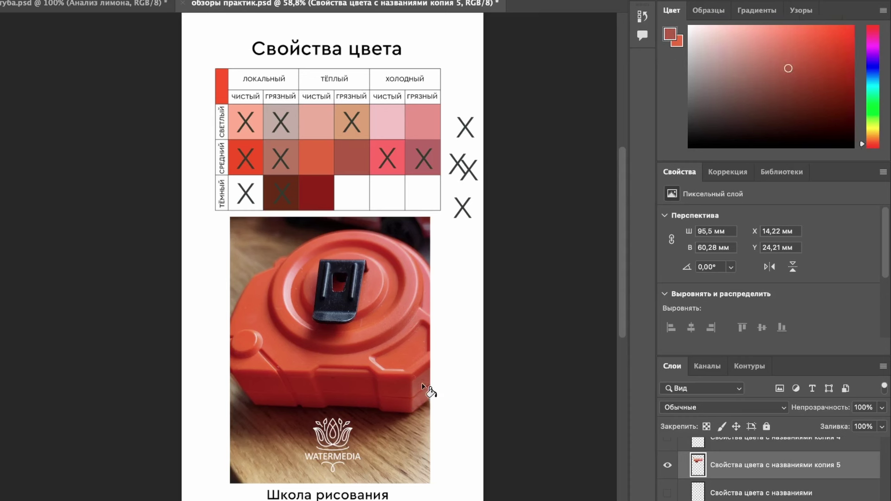
pyautogui.keyDown('alt'); pyautogui.click(422, 383); pyautogui.keyUp('alt')
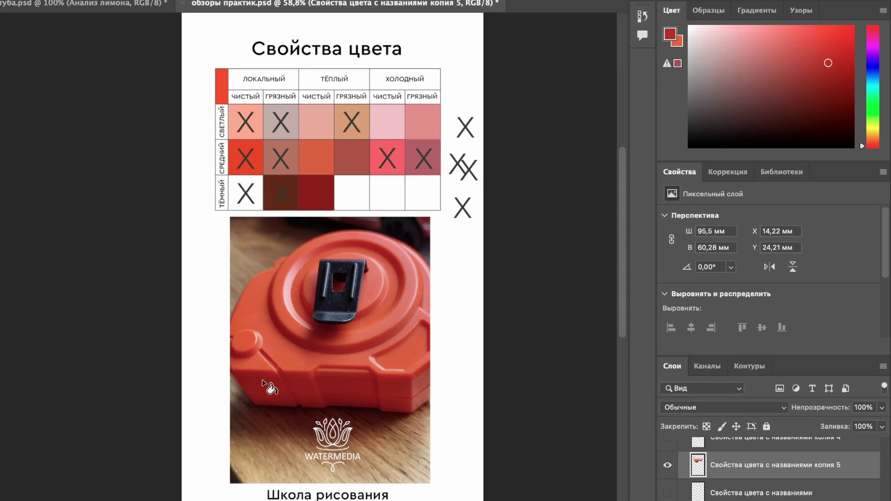
pyautogui.keyDown('alt'); pyautogui.click(278, 322); pyautogui.keyUp('alt')
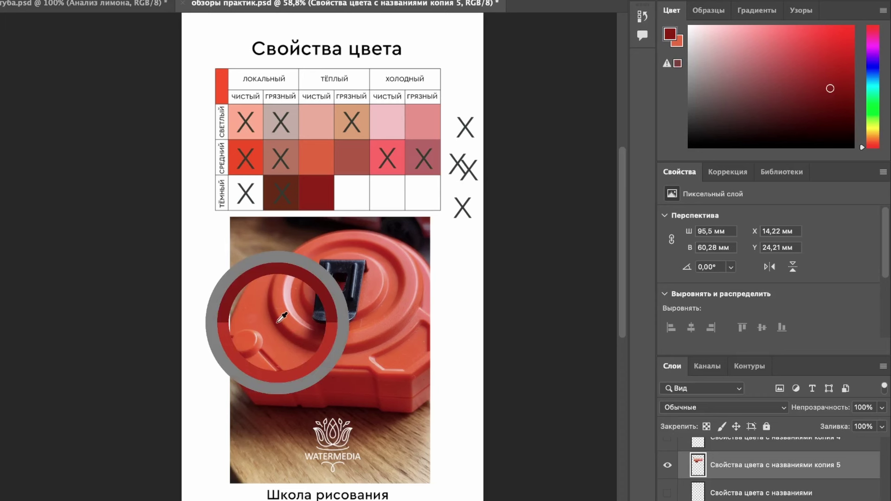
pyautogui.keyDown('alt'); pyautogui.click(309, 345); pyautogui.keyUp('alt')
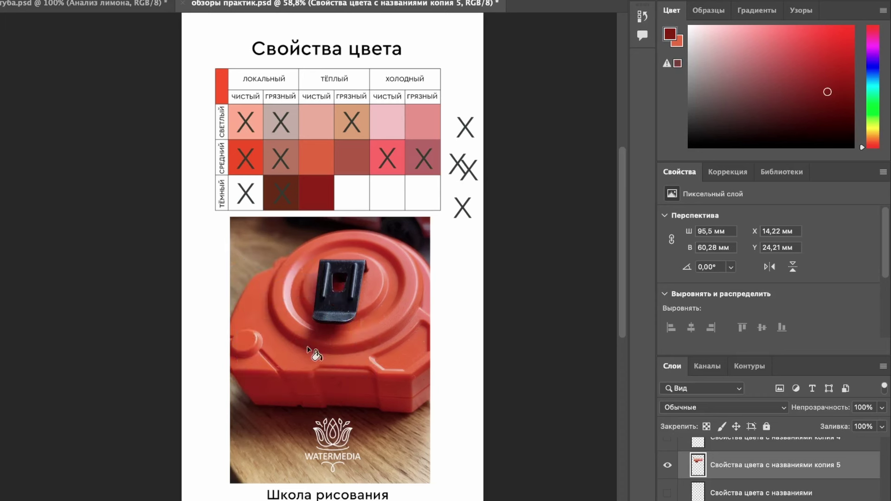
pyautogui.moveTo(304, 395); pyautogui.dragTo(301, 392)
pyautogui.moveTo(242, 370); pyautogui.dragTo(242, 370)
pyautogui.moveTo(338, 397); pyautogui.dragTo(338, 397)
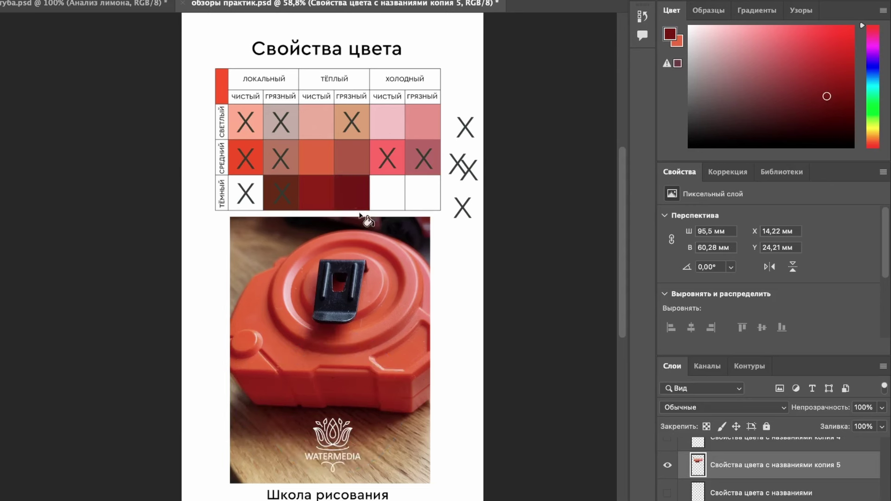
pyautogui.click(335, 181)
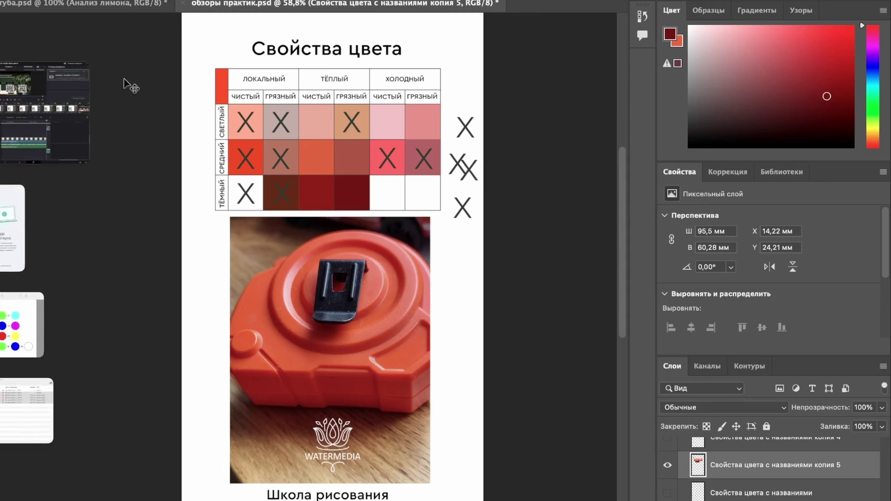
# Mark the ТЁМНЫЙ / ХОЛОДНЫЙ ЧИСТЫЙ cell with an X and fill ТЁМНЫЙ / ХОЛОДНЫЙ ГРЯЗНЫЙ with a near-black red sampled from the clip's shadow
pyautogui.press('v')
pyautogui.moveTo(464, 213); pyautogui.dragTo(388, 194)
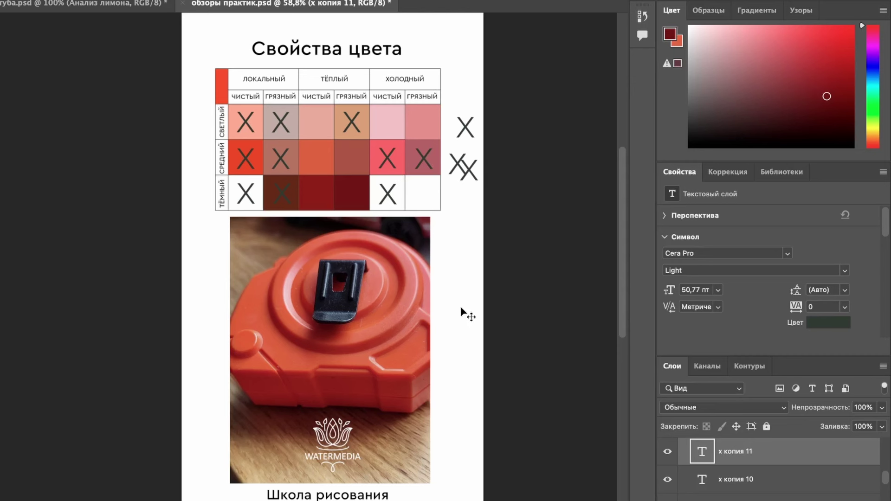
pyautogui.click(440, 208)
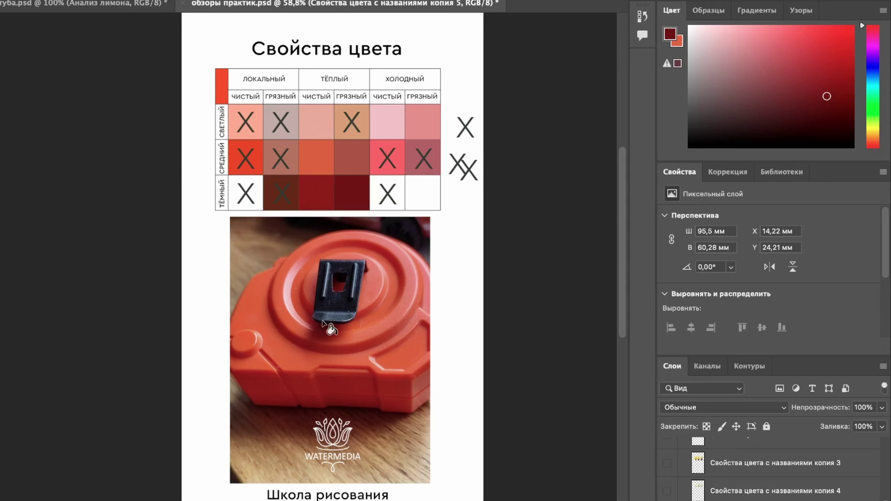
pyautogui.moveTo(275, 318)
pyautogui.mouseDown()
pyautogui.moveTo(262, 296)
pyautogui.moveTo(272, 320)
pyautogui.mouseUp()
pyautogui.moveTo(278, 312); pyautogui.dragTo(279, 314)
pyautogui.moveTo(330, 324); pyautogui.dragTo(331, 321)
pyautogui.click(424, 203)
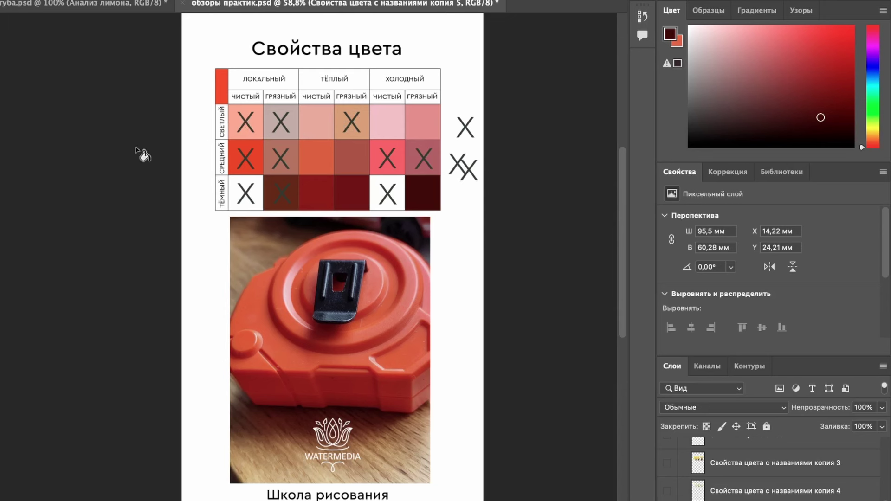
# Sample a saturated red from the tape measure's front side and fill the right half of the СРЕДНИЙ / ТЁПЛЫЙ ЧИСТЫЙ cell with it
pyautogui.keyDown('alt'); pyautogui.click(320, 122); pyautogui.keyUp('alt')
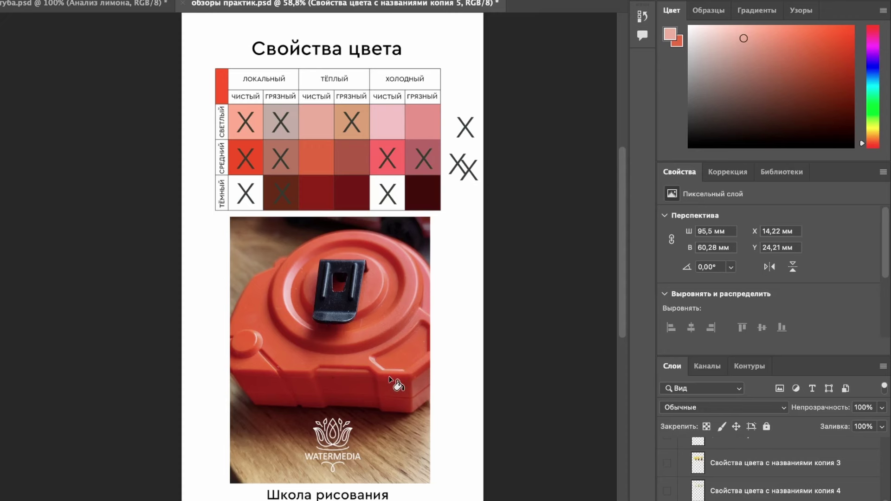
pyautogui.scroll(3, 397, 384)
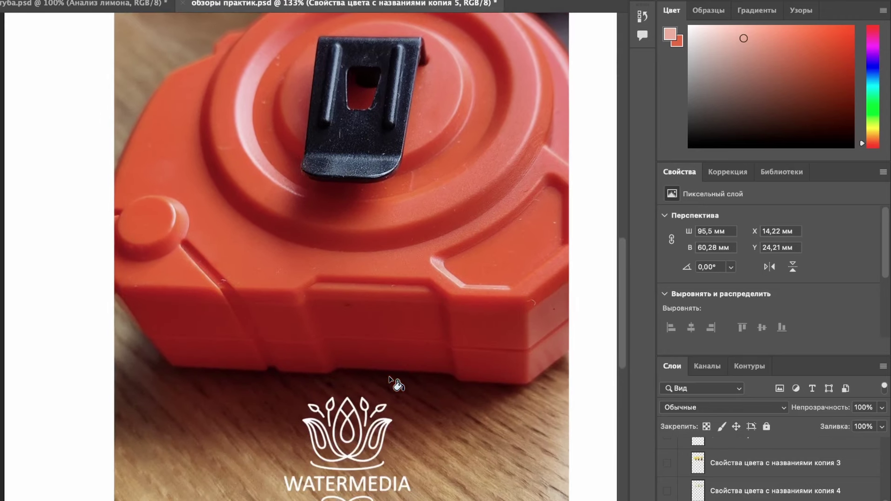
pyautogui.keyDown('alt'); pyautogui.click(476, 300); pyautogui.keyUp('alt')
pyautogui.scroll(-2, 462, 263)
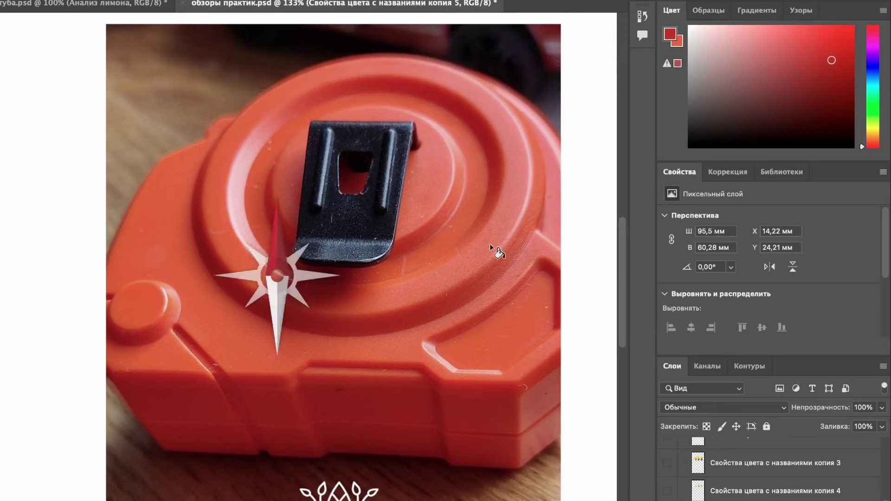
pyautogui.scroll(-1, 492, 251)
pyautogui.scroll(3, 492, 250)
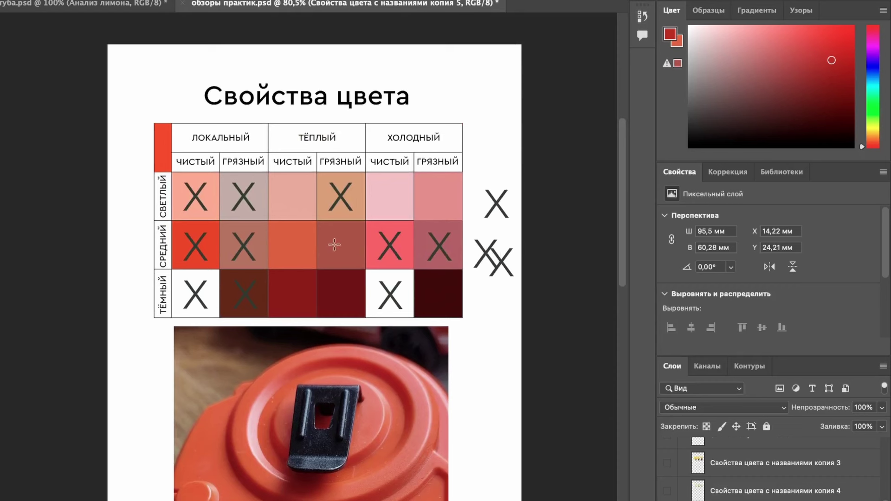
pyautogui.moveTo(314, 223); pyautogui.dragTo(295, 269)
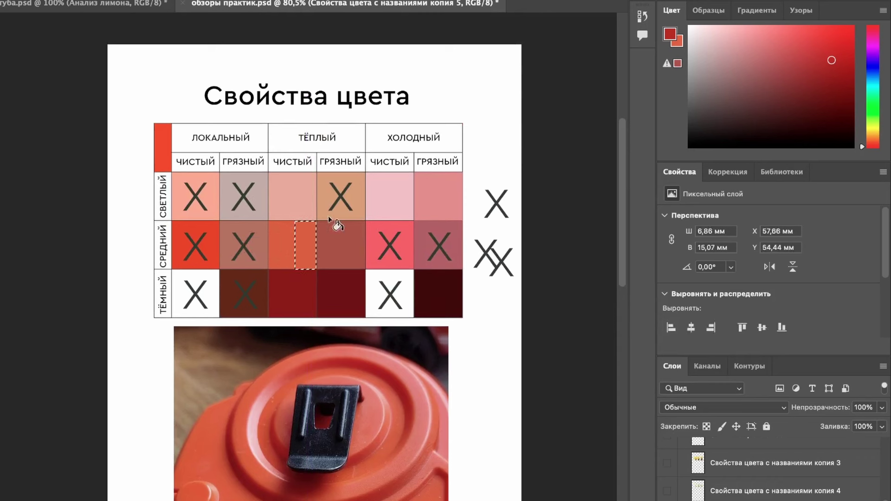
pyautogui.hotkey('alt', 'BackSpace')
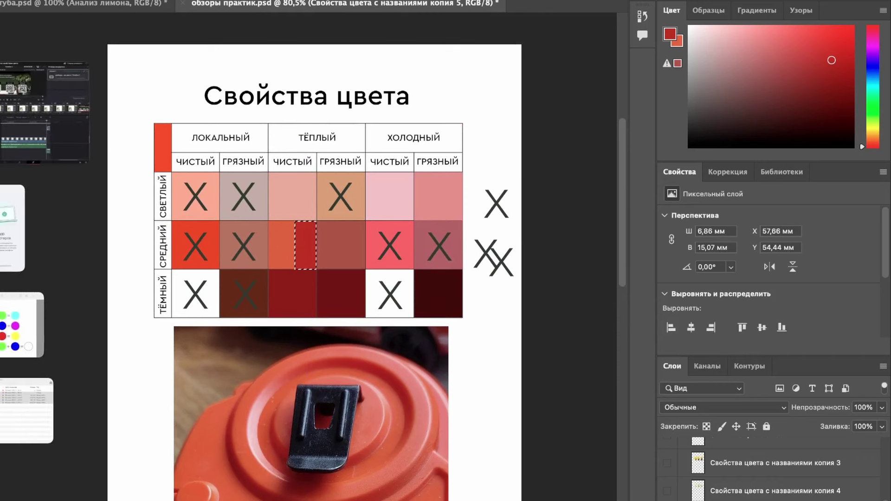
pyautogui.click(309, 242)
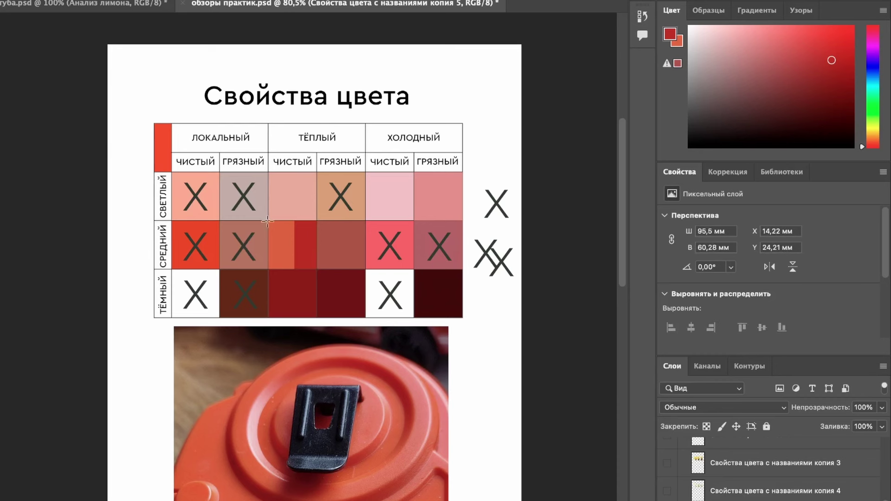
# Examine the tape measure photo up close and compare its shades with the filled colour table
pyautogui.scroll(-2, 306, 260)
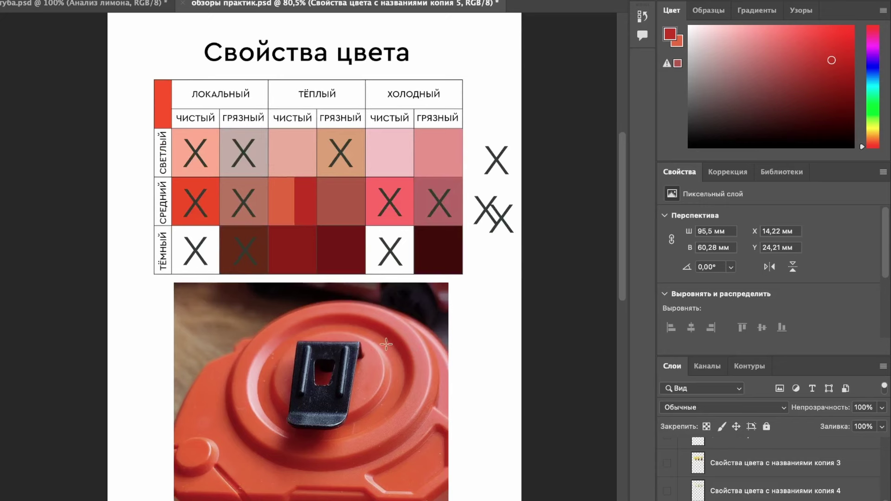
pyautogui.scroll(-2, 386, 344)
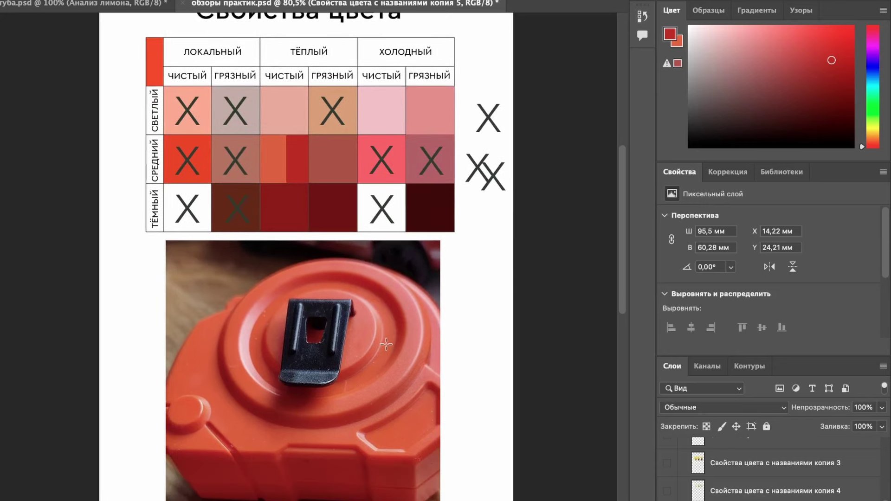
pyautogui.scroll(2, 386, 344)
pyautogui.scroll(3, 364, 366)
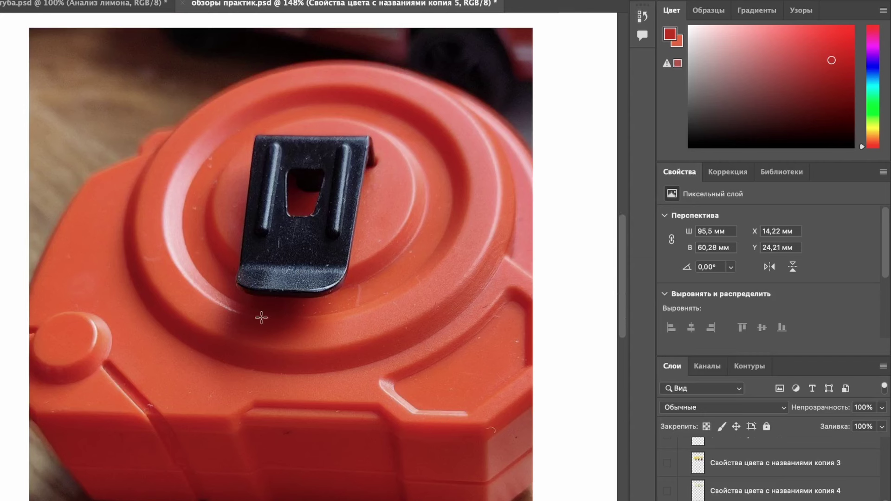
pyautogui.scroll(-3, 122, 444)
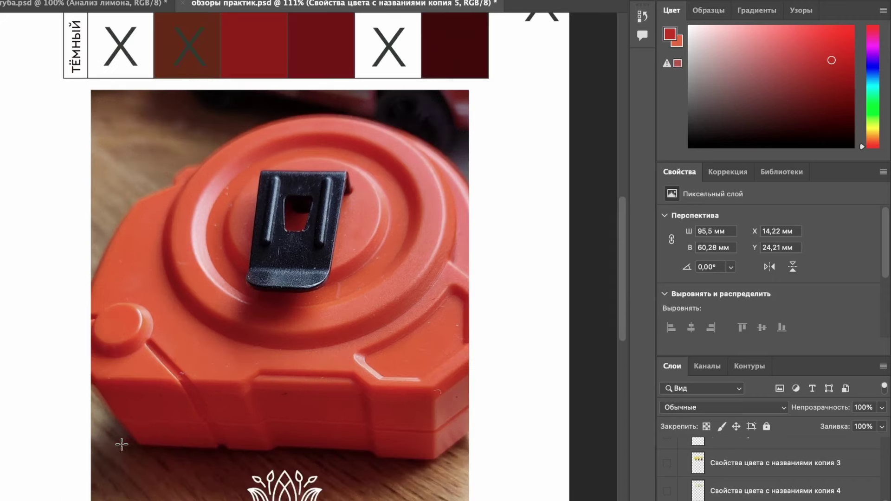
pyautogui.scroll(-3, 169, 404)
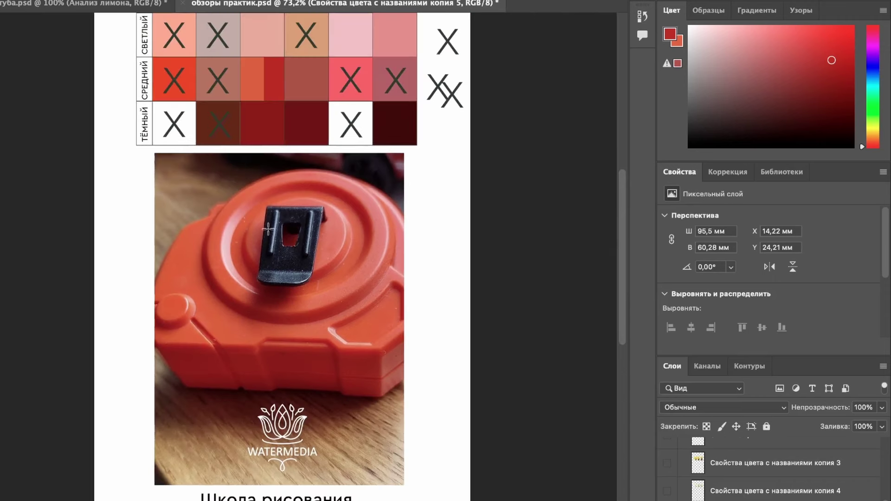
pyautogui.scroll(3, 268, 228)
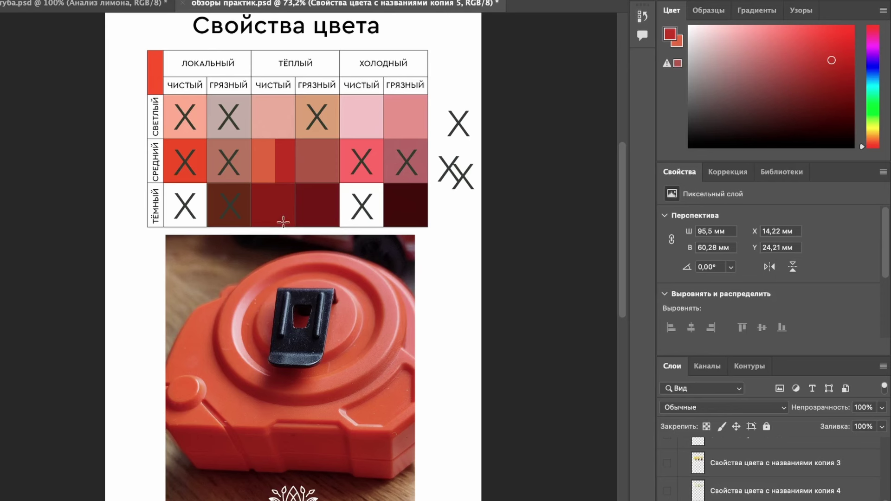
pyautogui.scroll(3, 283, 221)
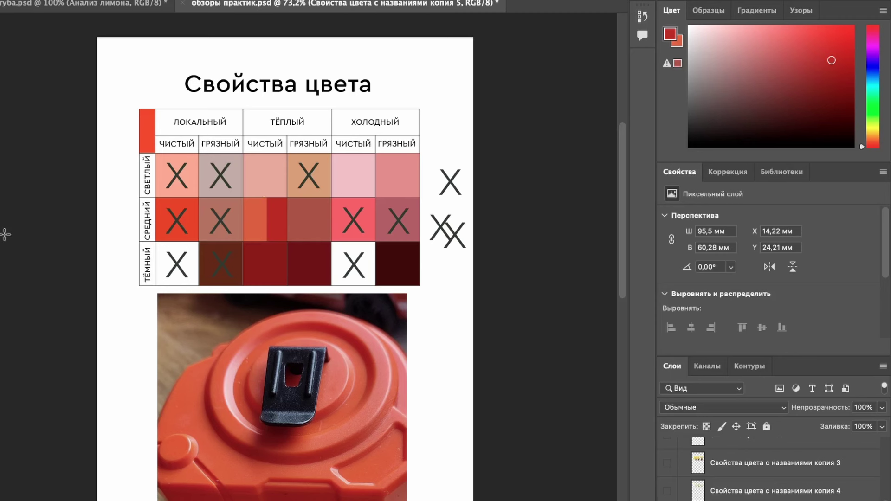
# Sample the СРЕДНИЙ / ТЁПЛЫЙ ЧИСТЫЙ cell and various spots around the tape measure's round top to compare their shades on the colour field
pyautogui.click(263, 223)
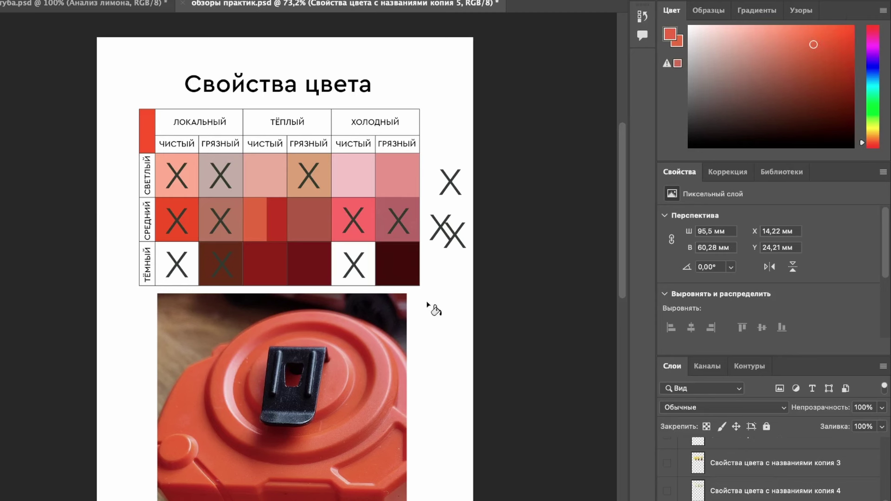
pyautogui.moveTo(377, 364); pyautogui.dragTo(406, 385)
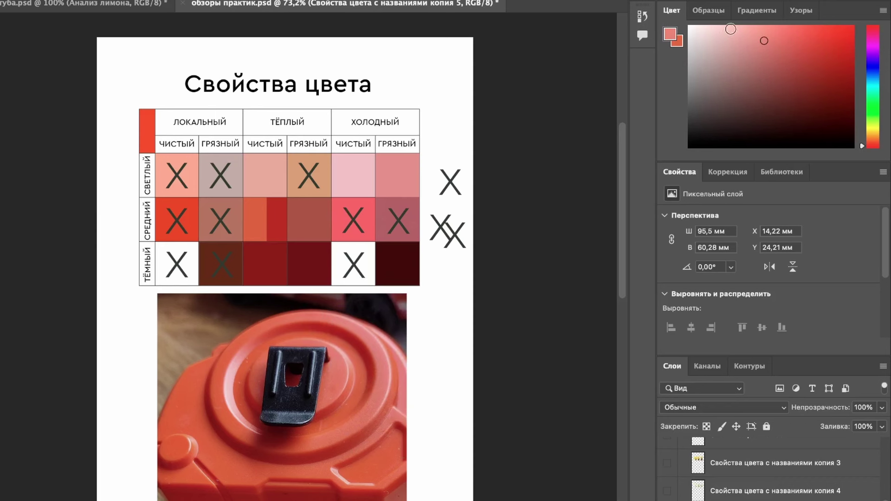
pyautogui.click(333, 430)
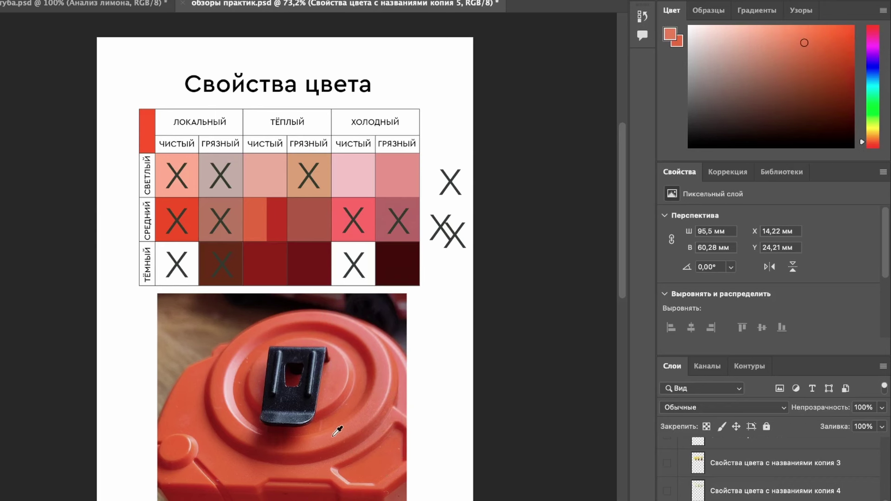
pyautogui.moveTo(330, 432); pyautogui.dragTo(292, 432)
pyautogui.click(248, 429)
pyautogui.click(213, 407)
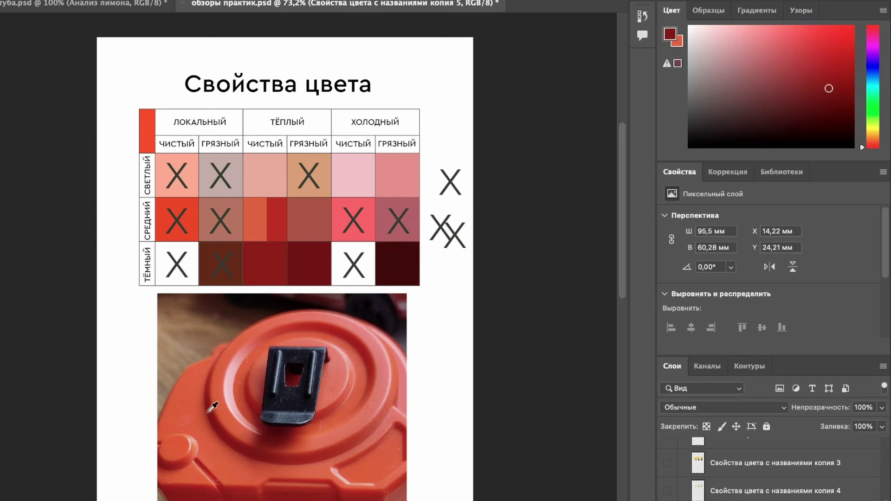
pyautogui.click(215, 385)
pyautogui.click(269, 355)
pyautogui.moveTo(317, 320); pyautogui.dragTo(321, 325)
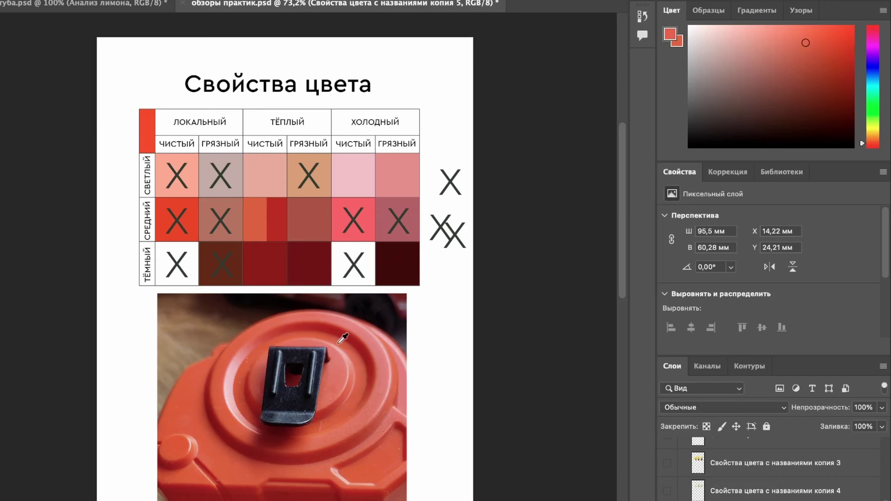
pyautogui.click(338, 339)
pyautogui.click(358, 353)
pyautogui.click(379, 344)
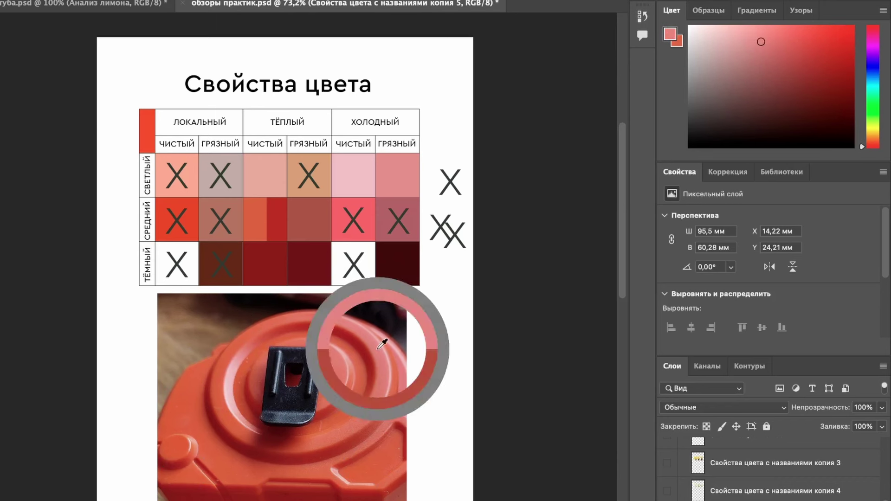
pyautogui.click(385, 397)
pyautogui.moveTo(385, 397); pyautogui.dragTo(393, 414)
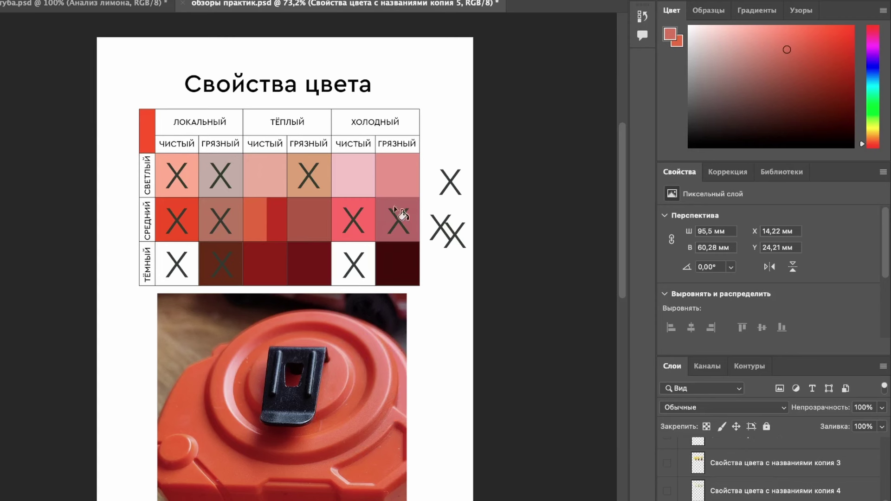
pyautogui.scroll(-3, 400, 243)
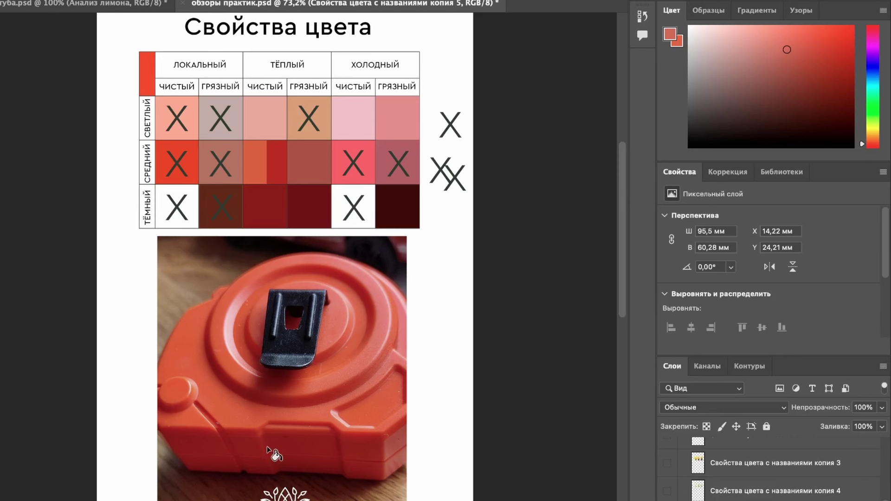
pyautogui.scroll(-2, 273, 447)
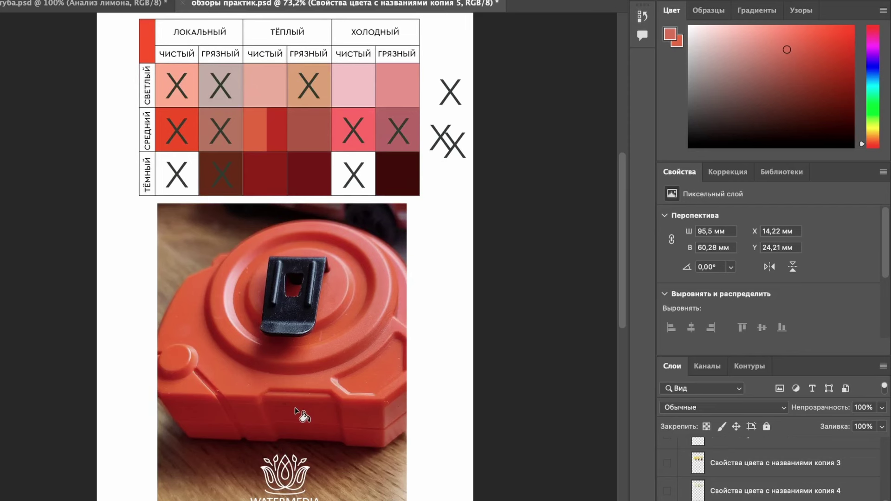
pyautogui.scroll(-2, 297, 413)
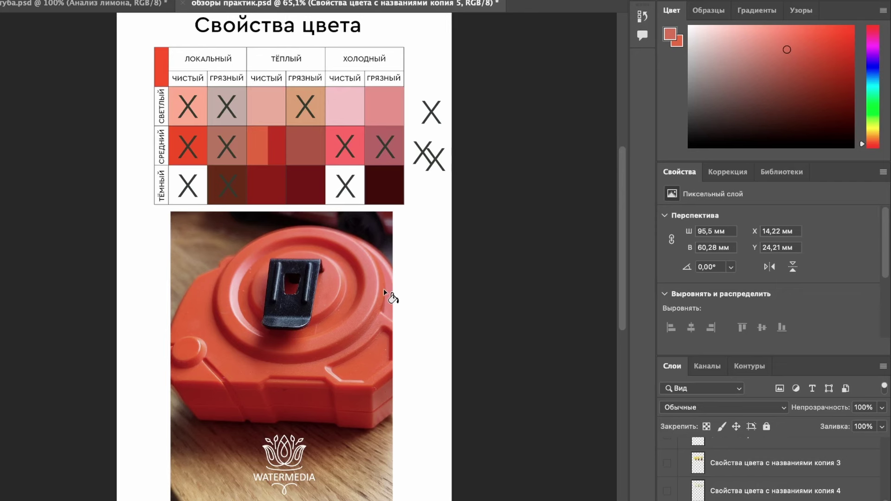
pyautogui.scroll(2, 340, 333)
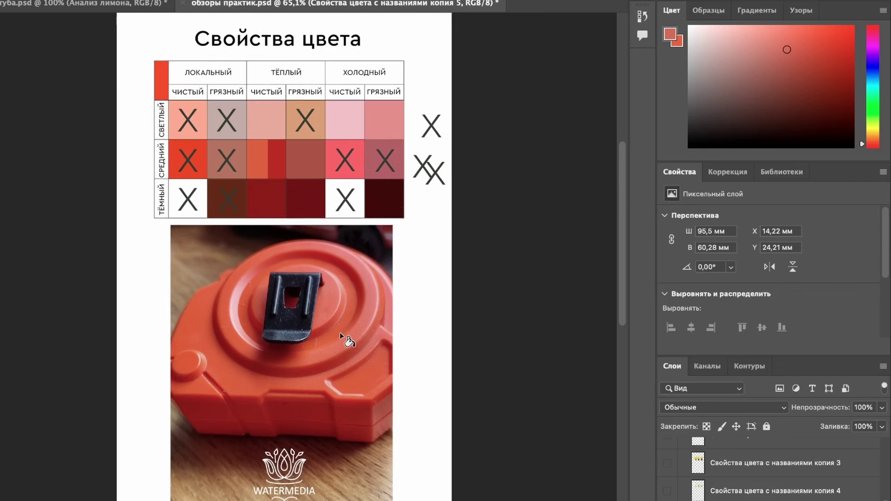
pyautogui.scroll(-2, 340, 332)
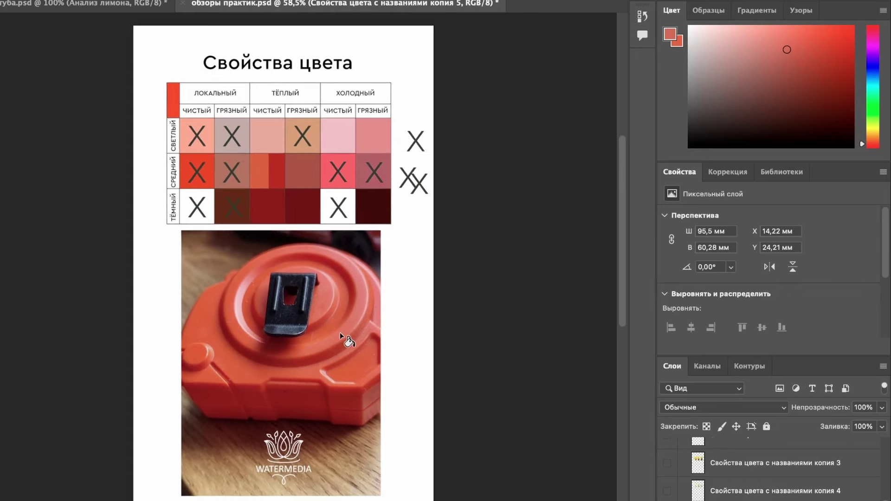
pyautogui.scroll(-2, 340, 332)
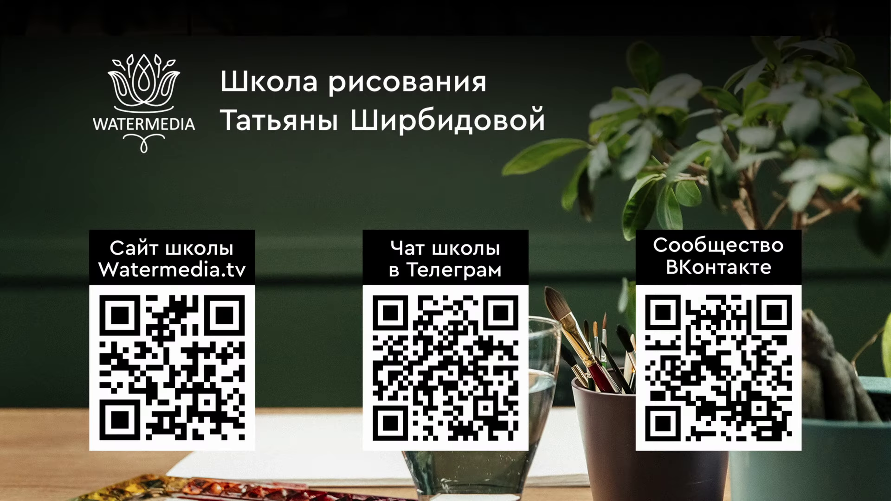